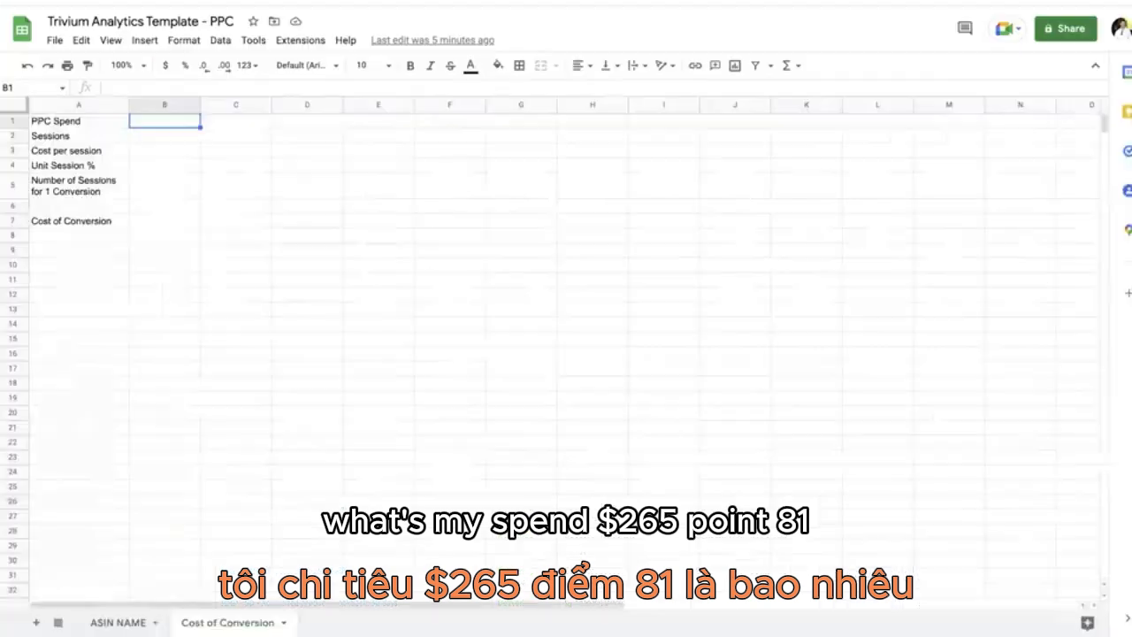
# Step: Enter 265.81 as the PPC spend and 764 as the sessions, taken from parent ASIN B086M8K7XD in Amazon Seller Central's business report
pyautogui.write('265.81')
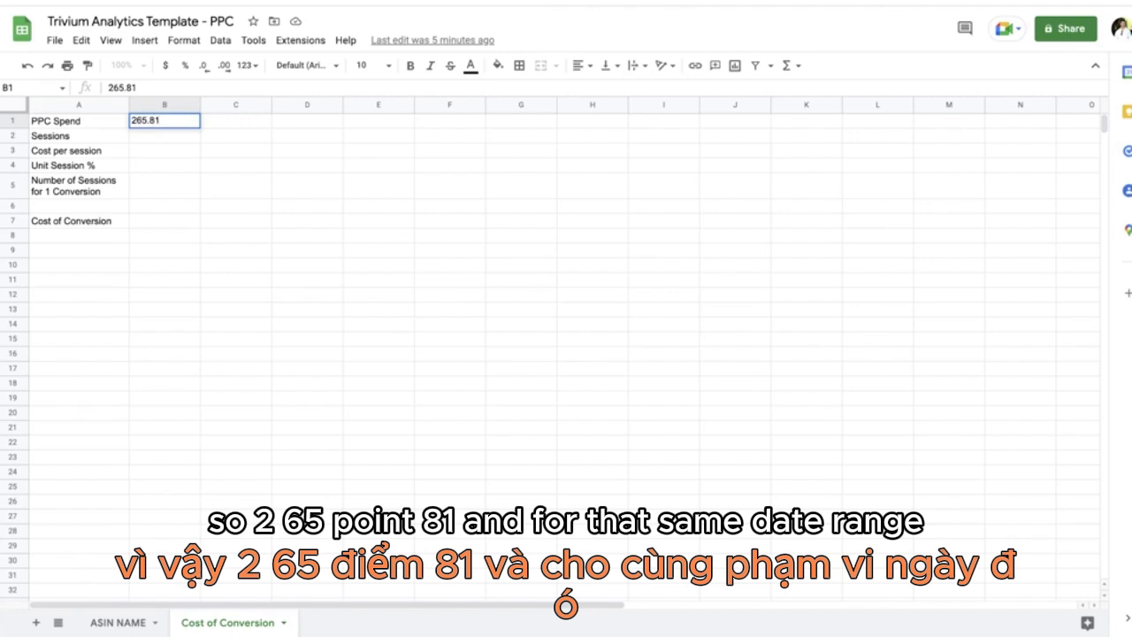
pyautogui.press('Return')
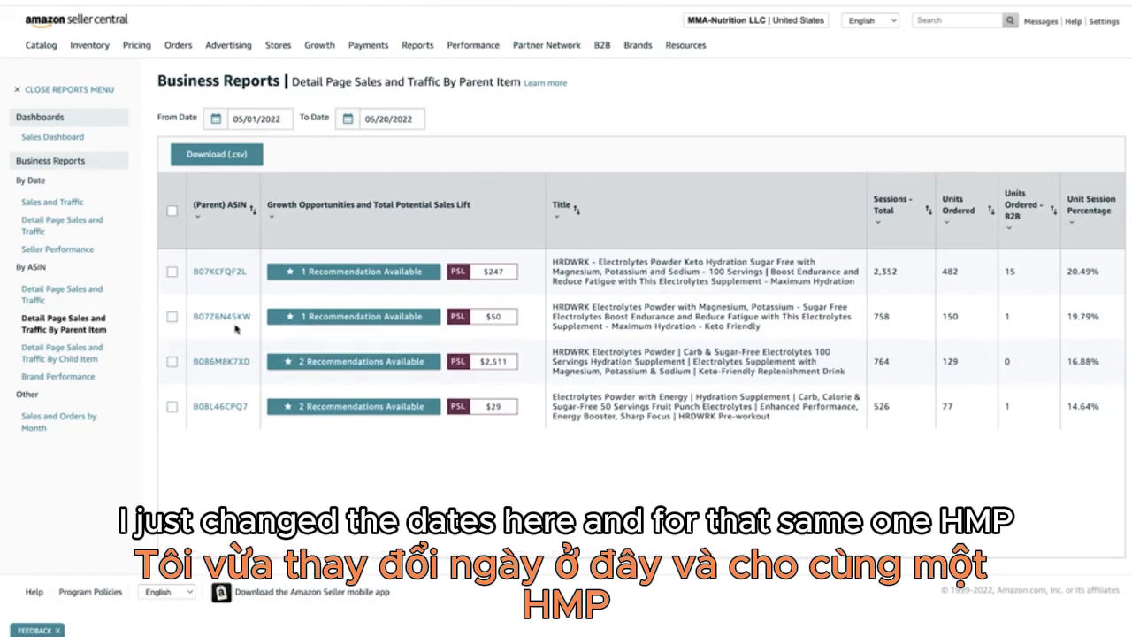
pyautogui.click(229, 362)
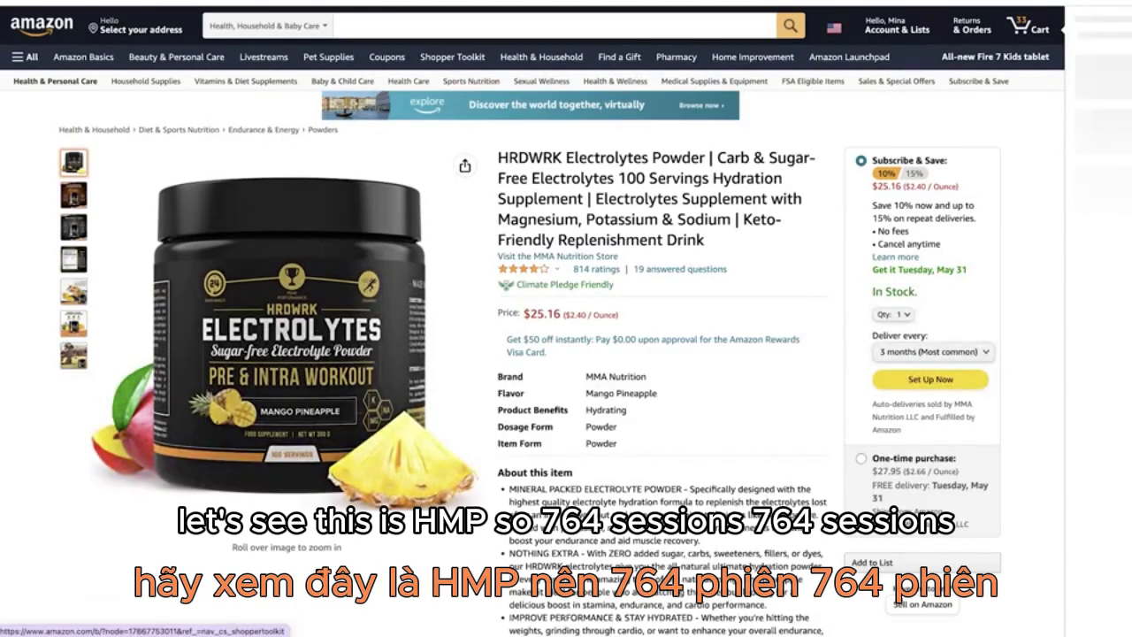
pyautogui.click(442, 2)
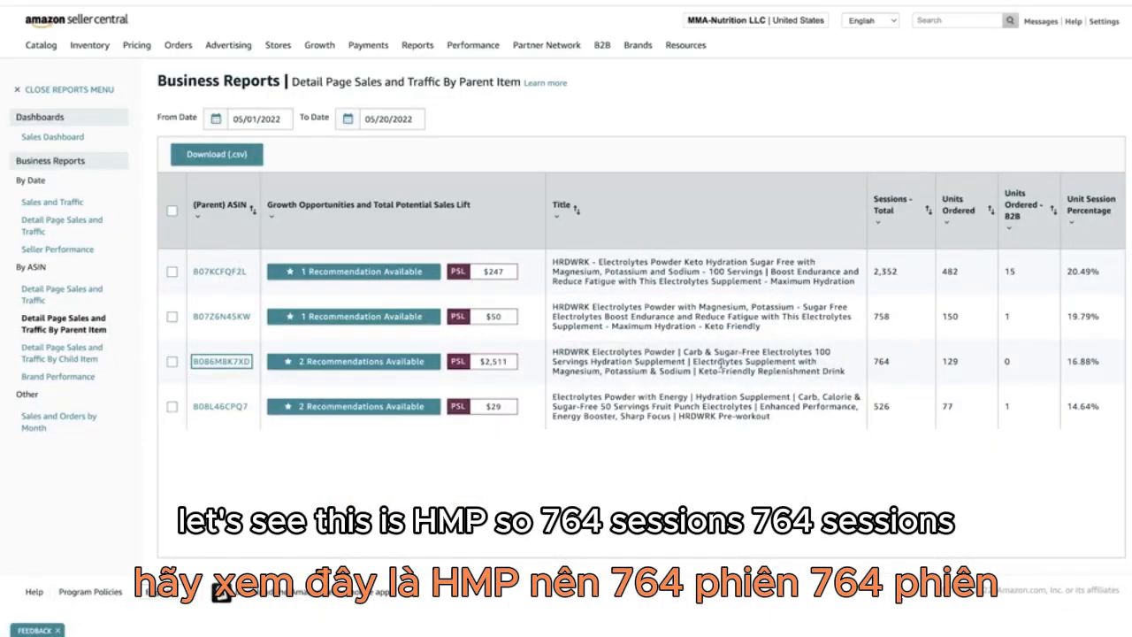
pyautogui.hscroll(3, 720, 363)
pyautogui.click(661, 4)
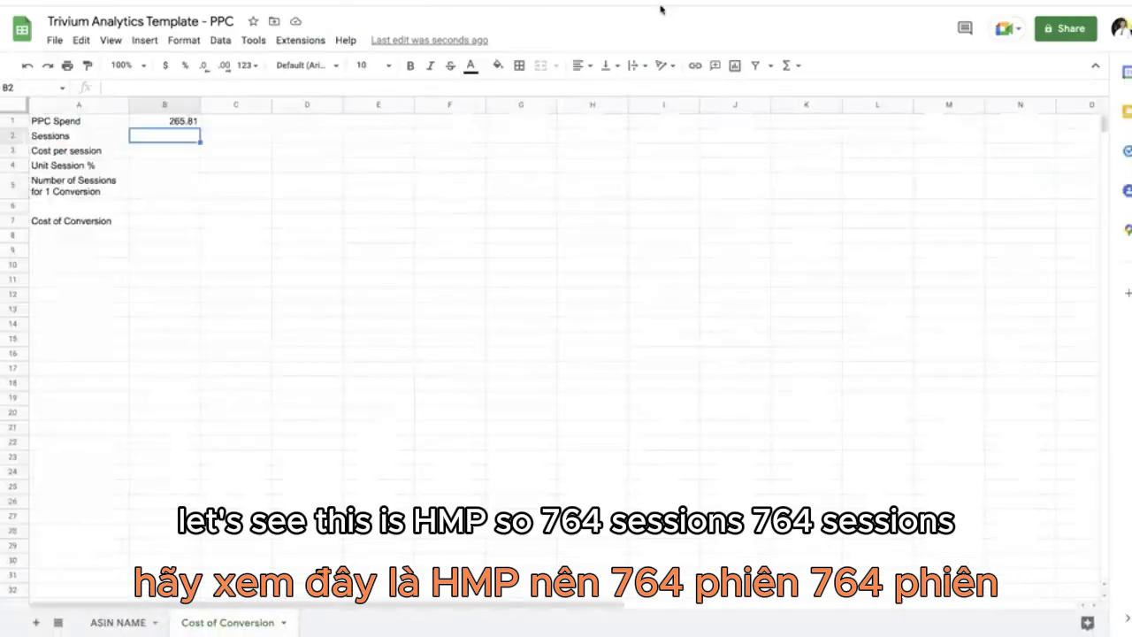
pyautogui.write('764')
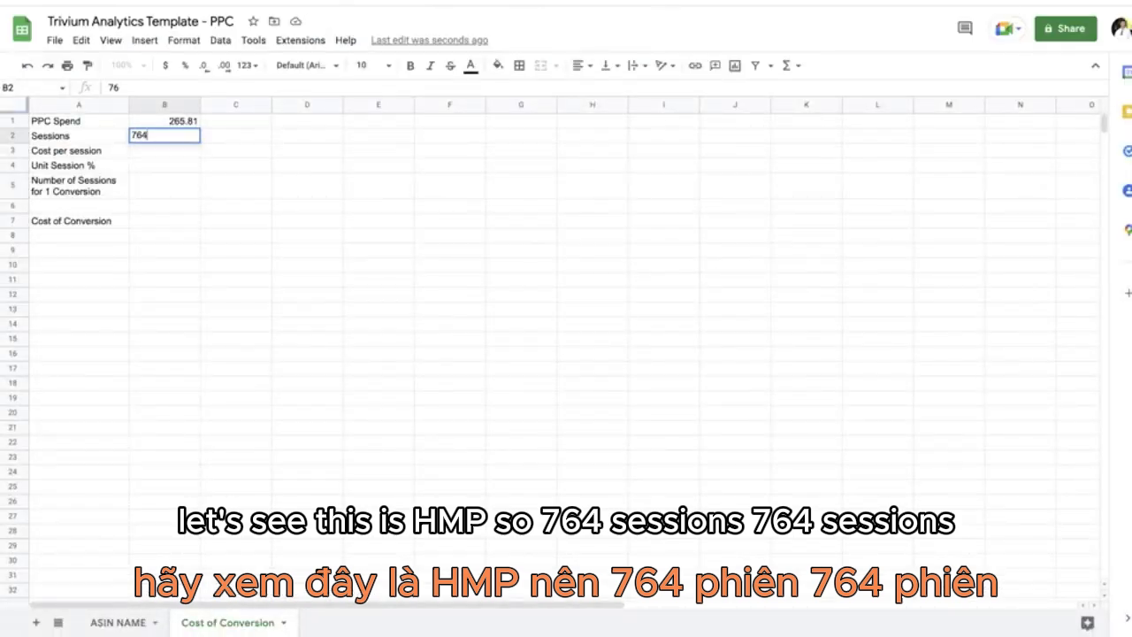
pyautogui.press('Return')
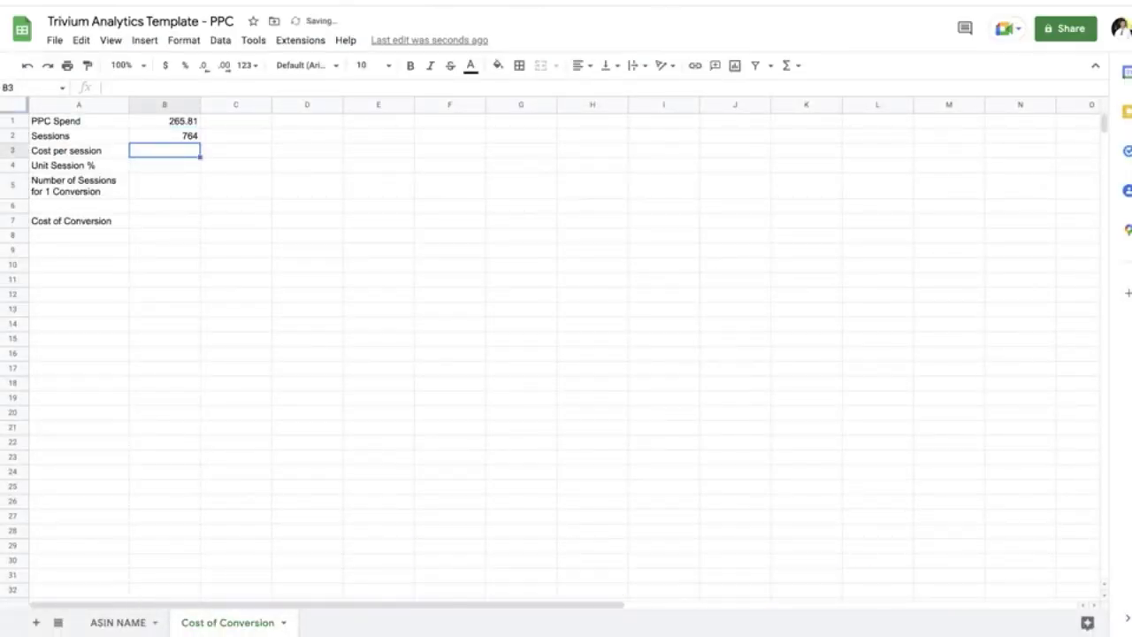
# Step: Calculate the cost per session in B3 with the formula =B1/B2 and format the result as currency
pyautogui.write('=')
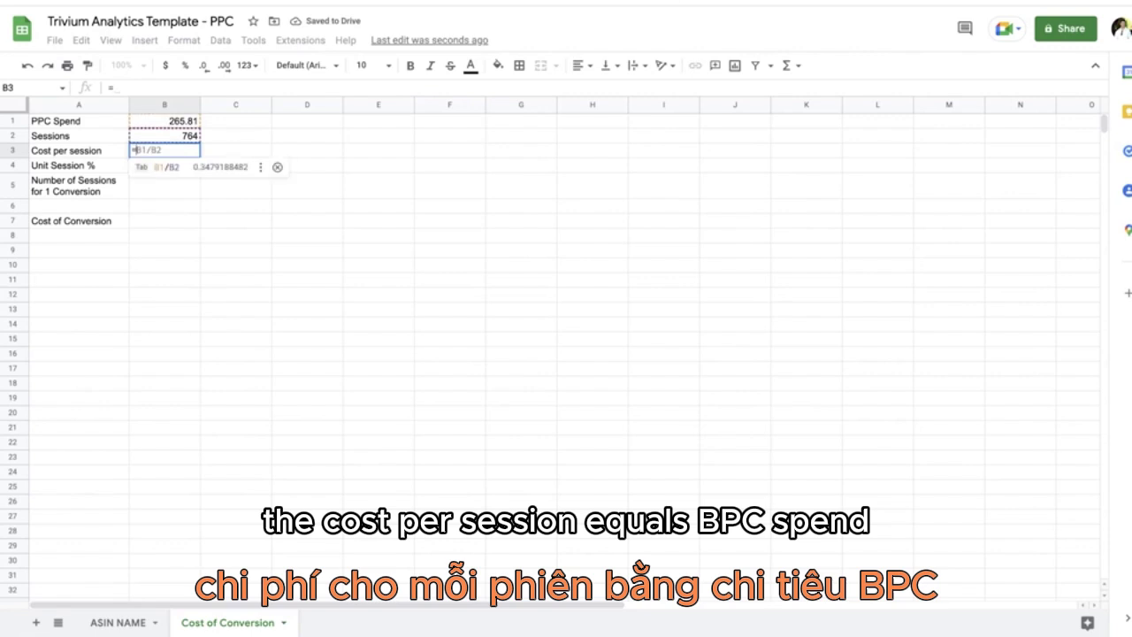
pyautogui.write('B1/')
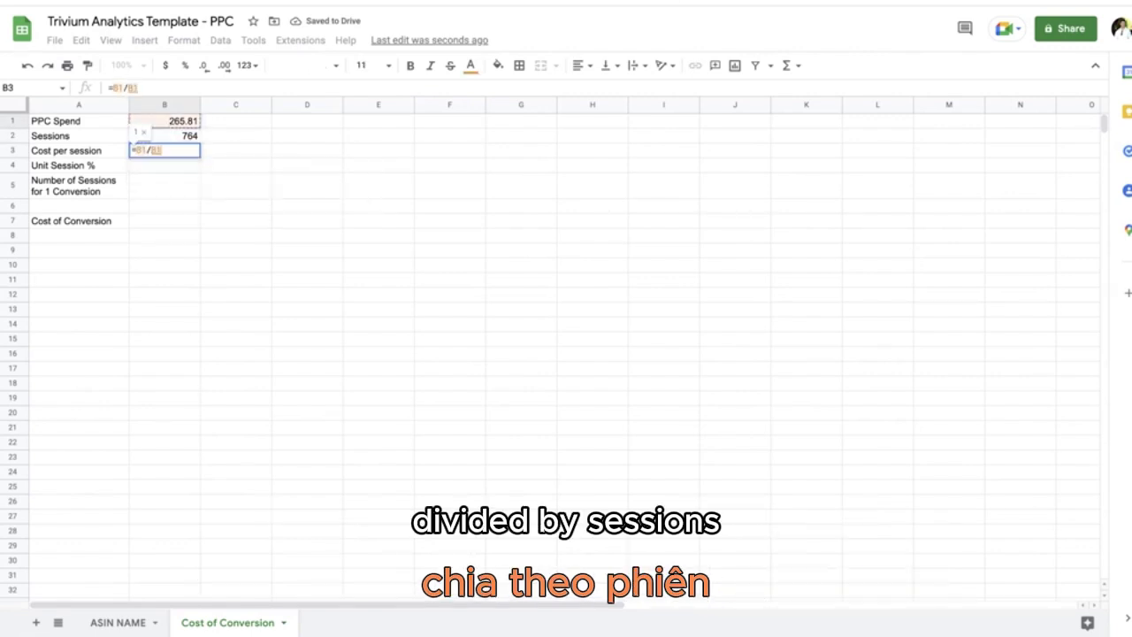
pyautogui.press('Down')
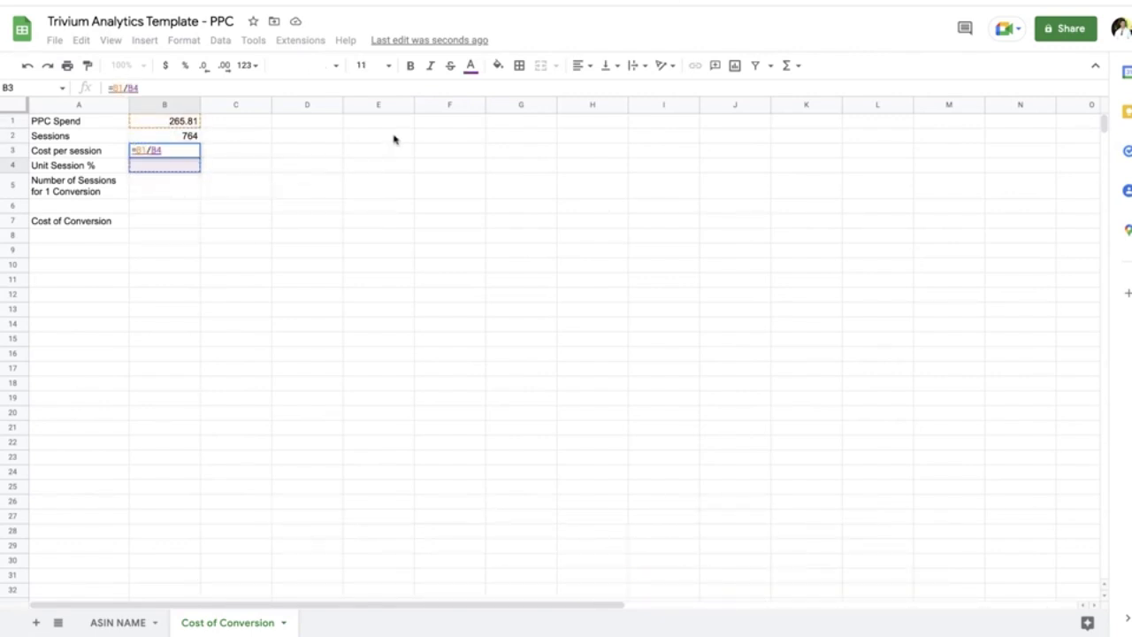
pyautogui.click(177, 136)
pyautogui.press('Return')
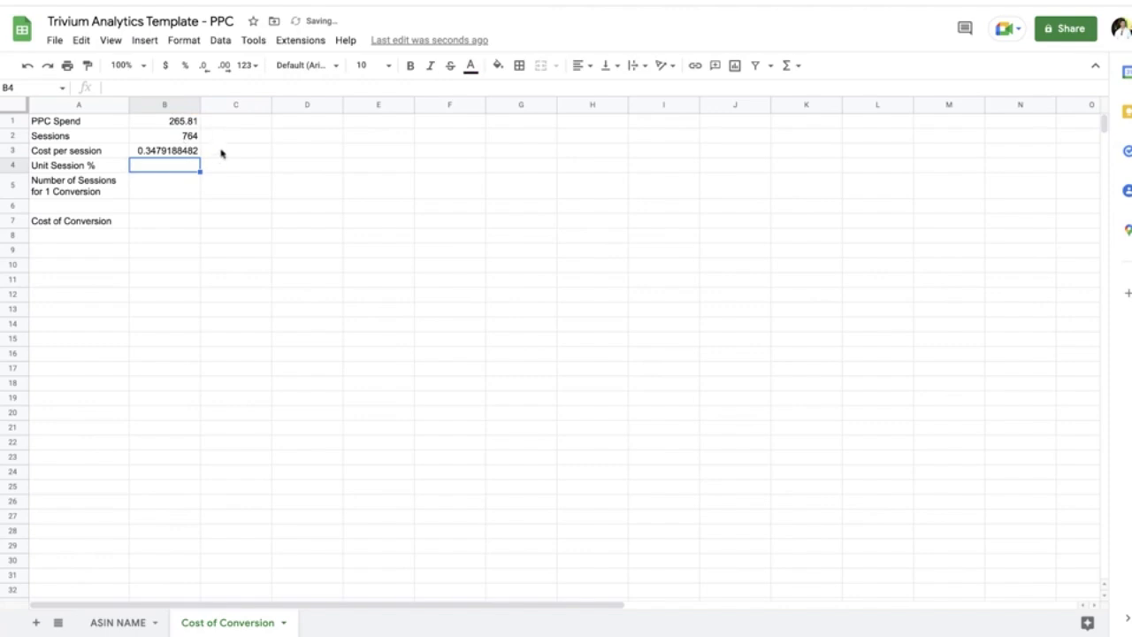
pyautogui.click(192, 152)
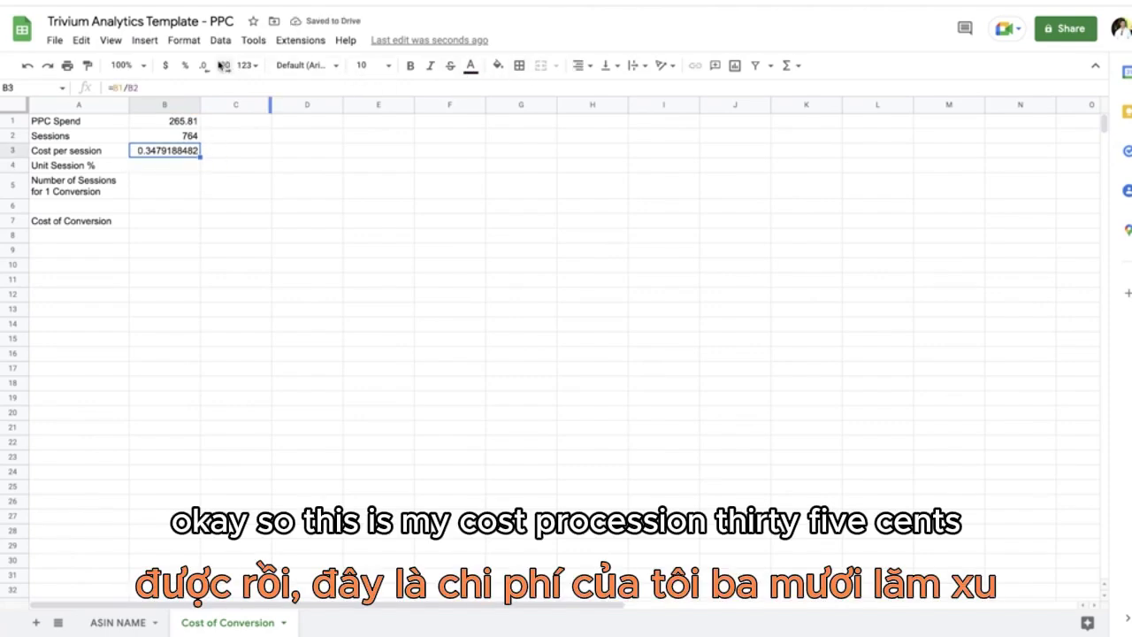
pyautogui.click(165, 66)
# Step: Look up the same product's unit session percentage in the business report and enter 16.88% in cell B4
pyautogui.click(170, 168)
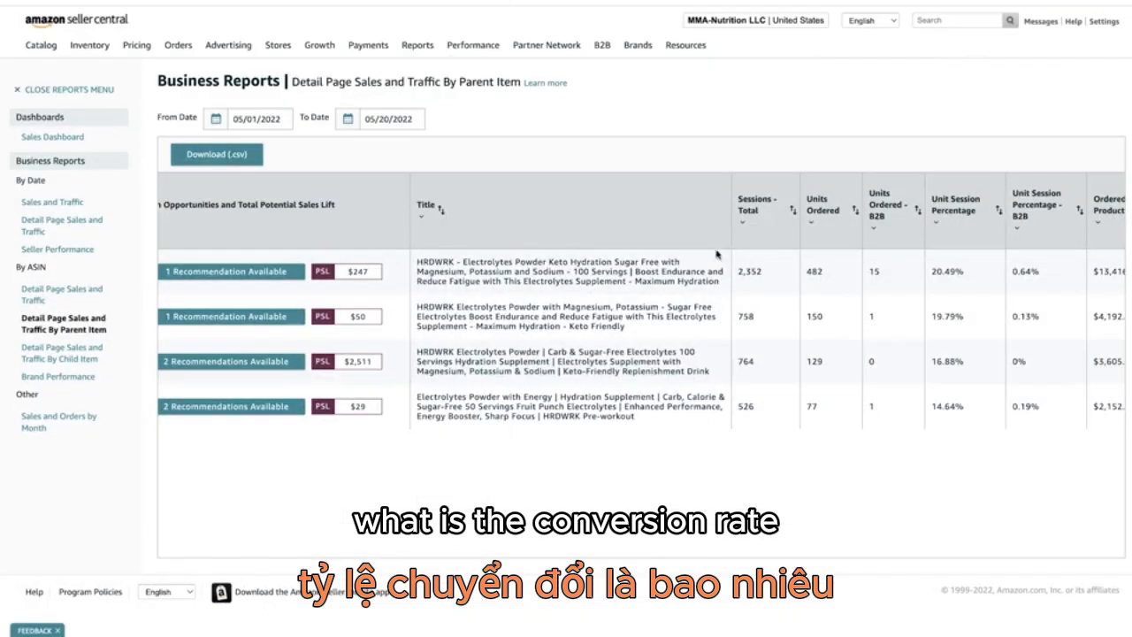
pyautogui.hscroll(3, 546, 363)
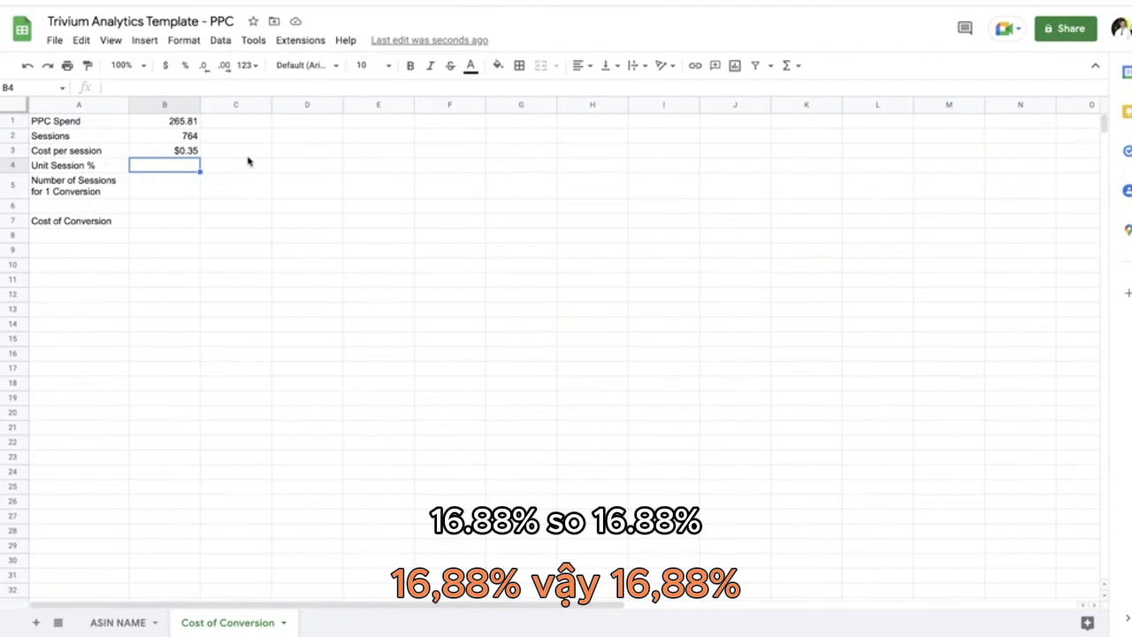
pyautogui.write('16.88')
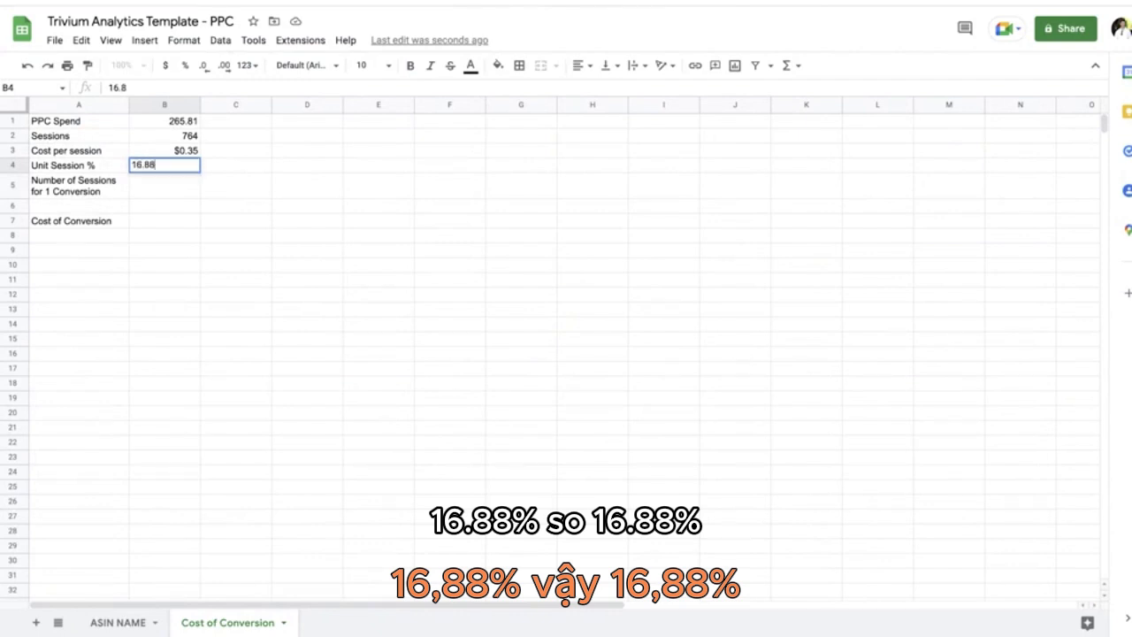
pyautogui.write('%')
pyautogui.press('Return')
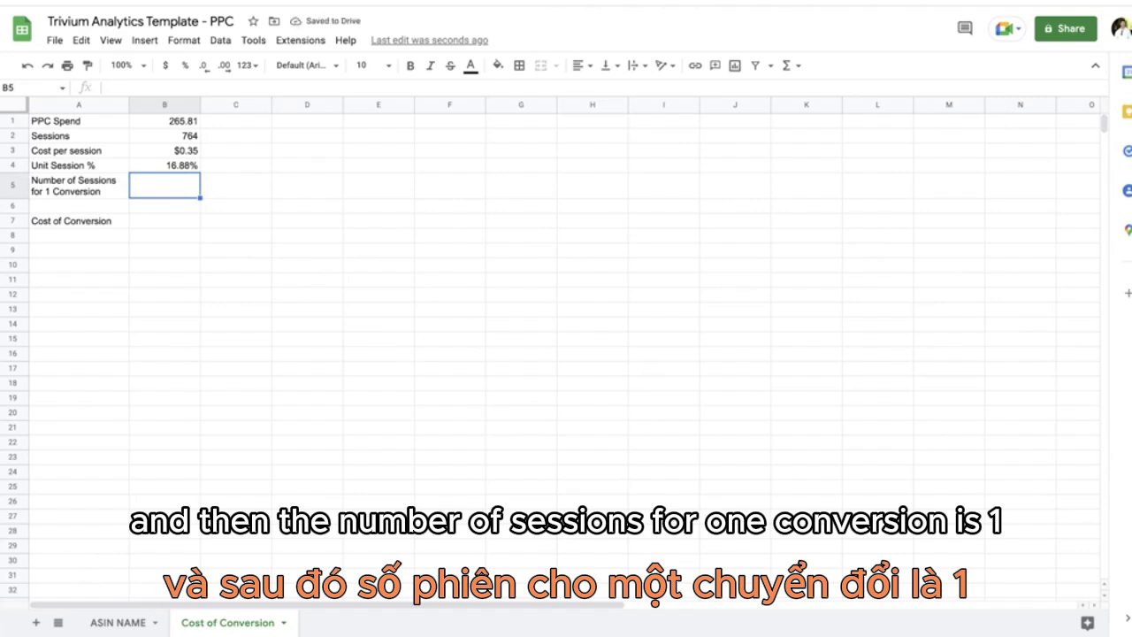
# Step: Calculate the number of sessions for one conversion in B5 with the formula =1/B4
pyautogui.write('1')
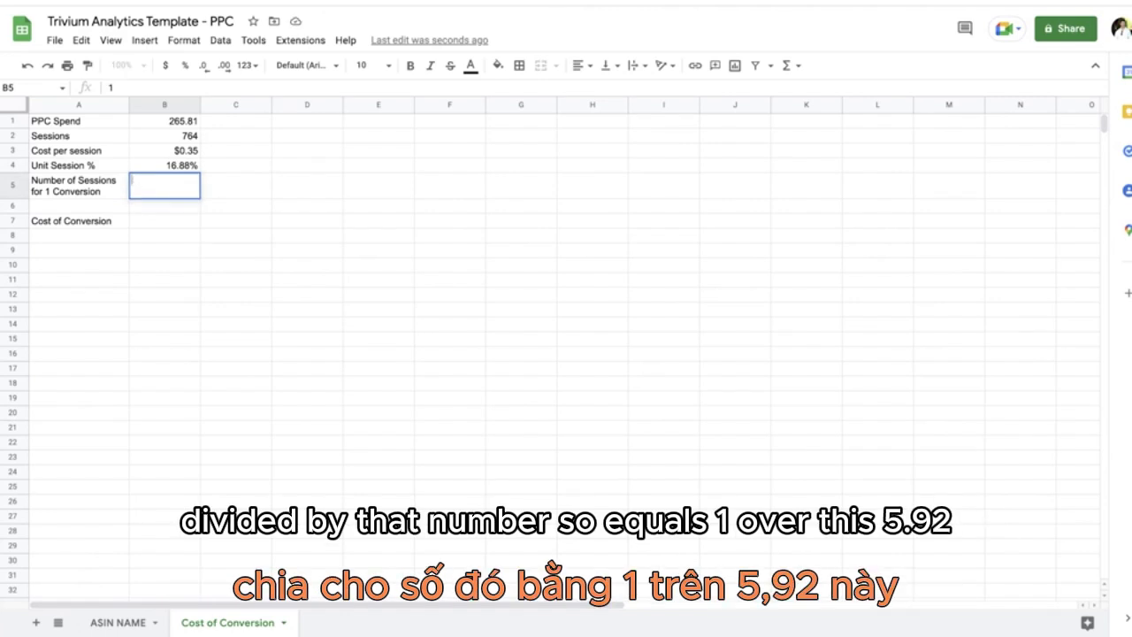
pyautogui.write('/=1/B4')
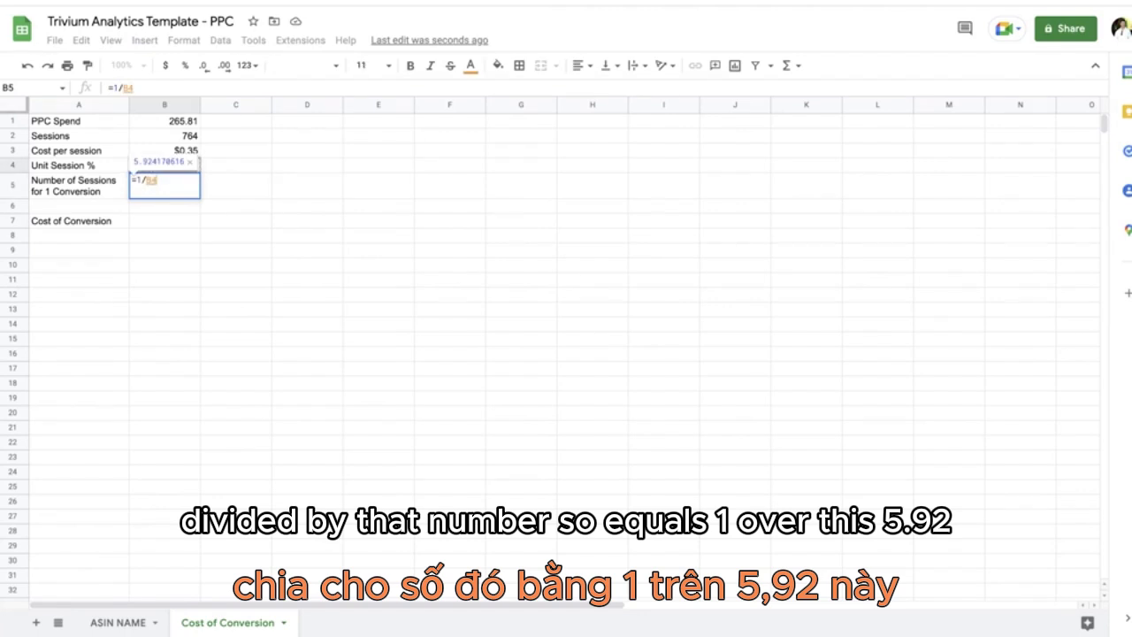
pyautogui.press('Return')
# Step: Reduce the number of sessions for one conversion in B5 to two decimal places
pyautogui.click(164, 186)
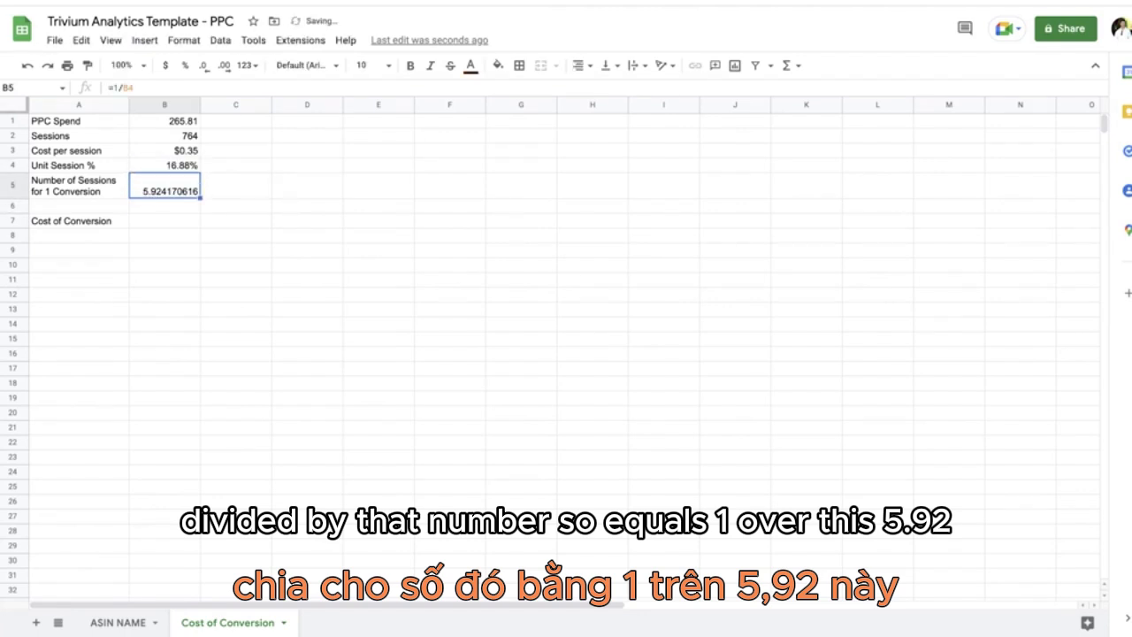
pyautogui.hscroll(2, 250, 162)
pyautogui.click(204, 68)
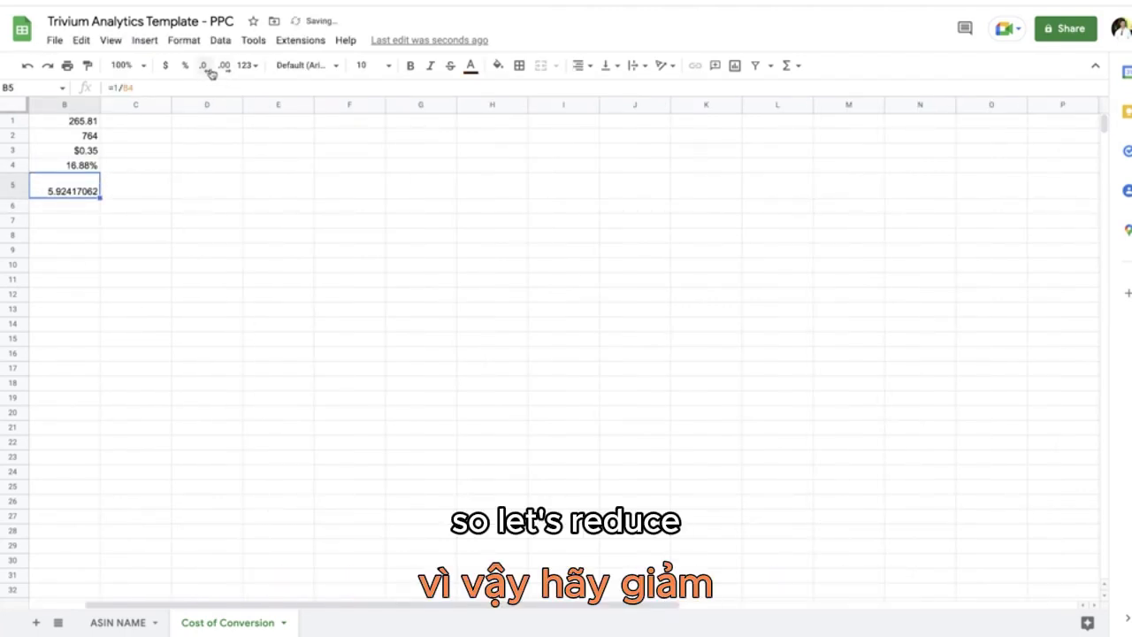
pyautogui.click(205, 67)
pyautogui.click(204, 67)
pyautogui.click(204, 67)
pyautogui.click(205, 68)
pyautogui.click(204, 67)
pyautogui.click(204, 67)
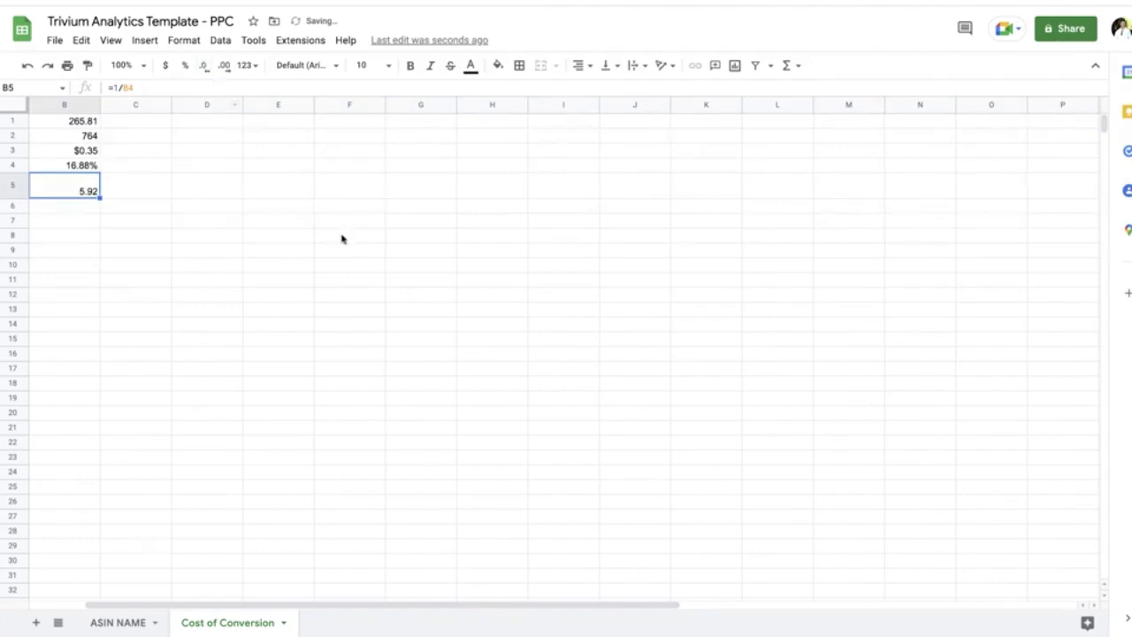
pyautogui.hscroll(-2, 237, 204)
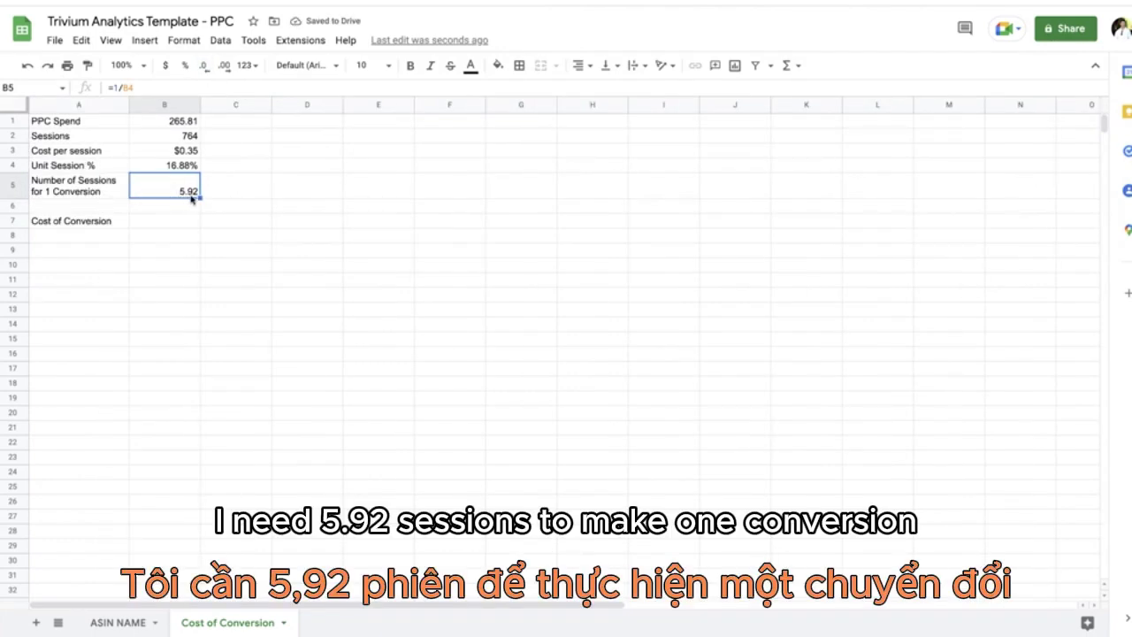
# Step: Calculate the cost of conversion in B7 with the formula =B5*B3
pyautogui.click(169, 167)
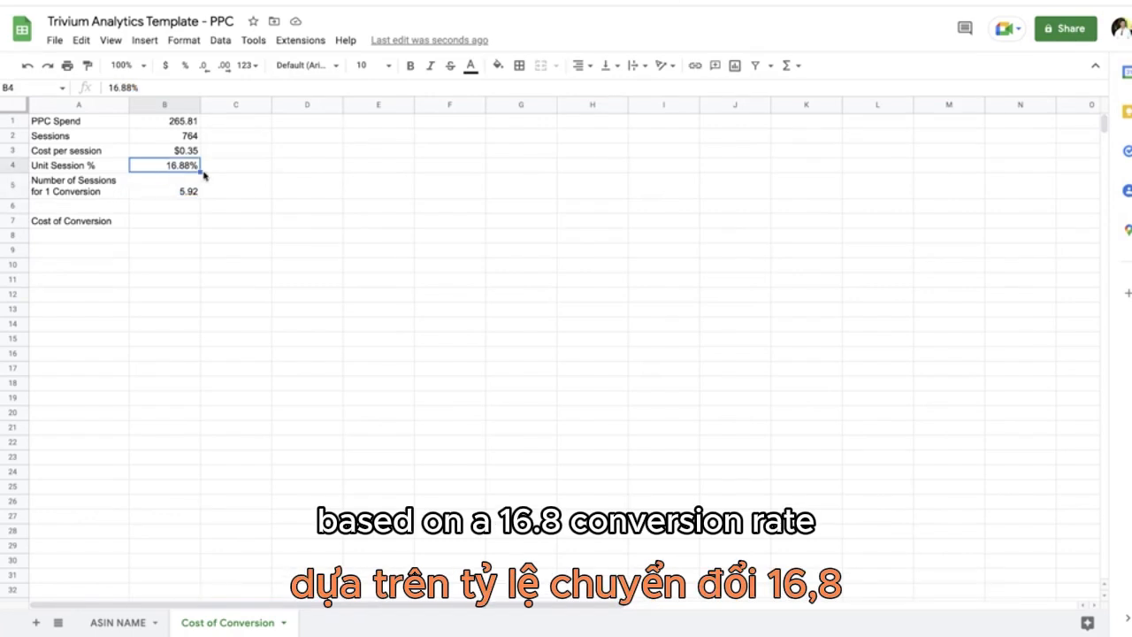
pyautogui.click(173, 221)
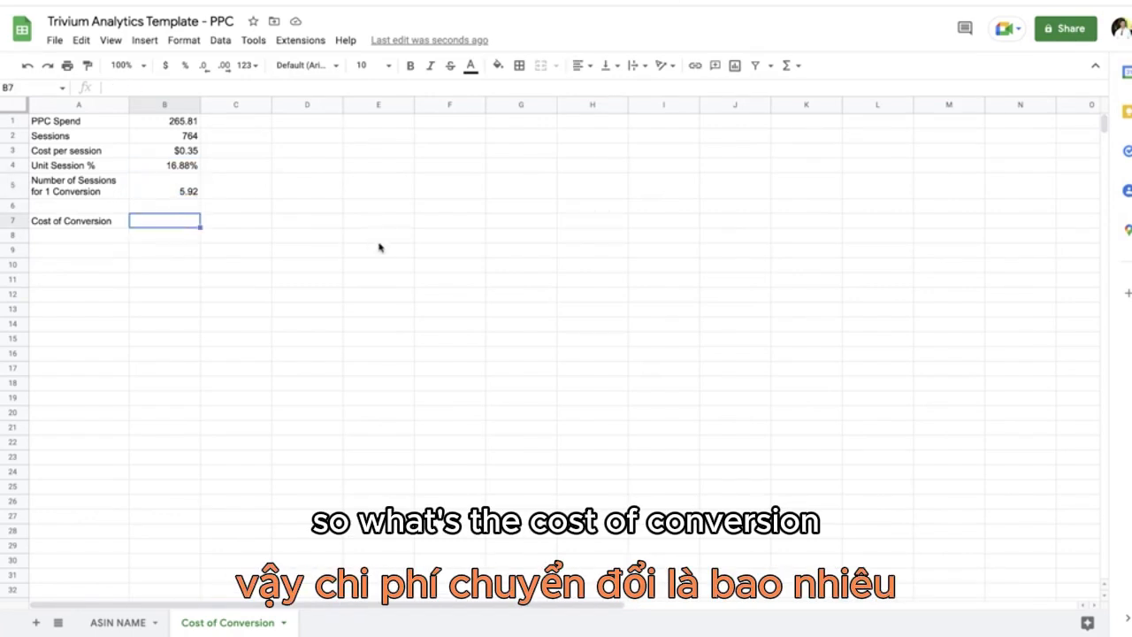
pyautogui.write('=')
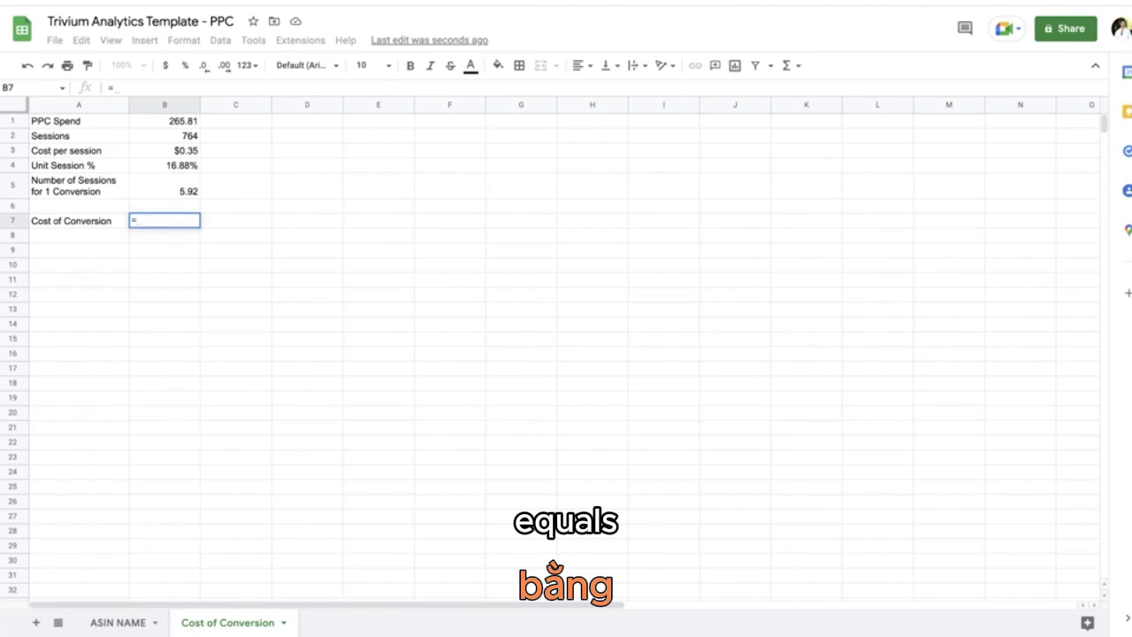
pyautogui.write('B5')
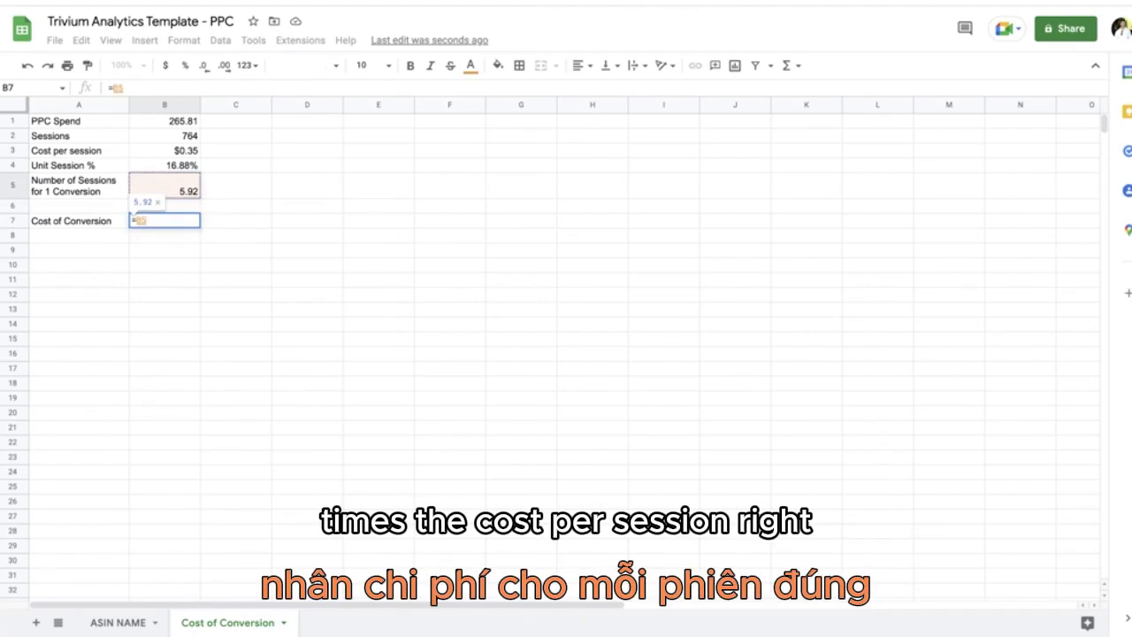
pyautogui.write('*B3')
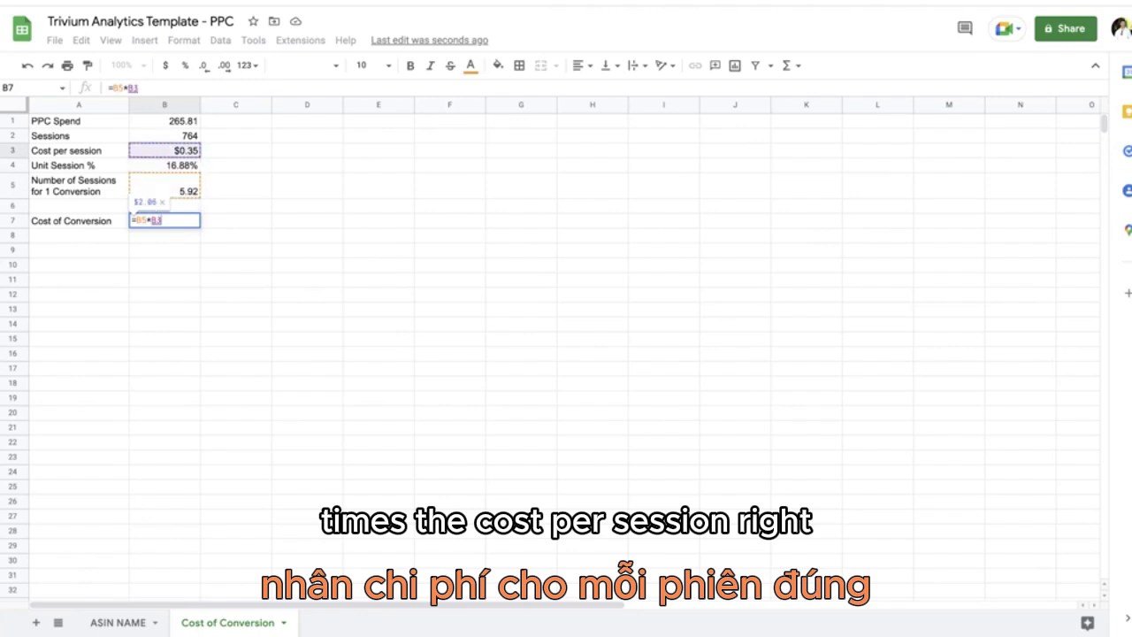
pyautogui.press('Return')
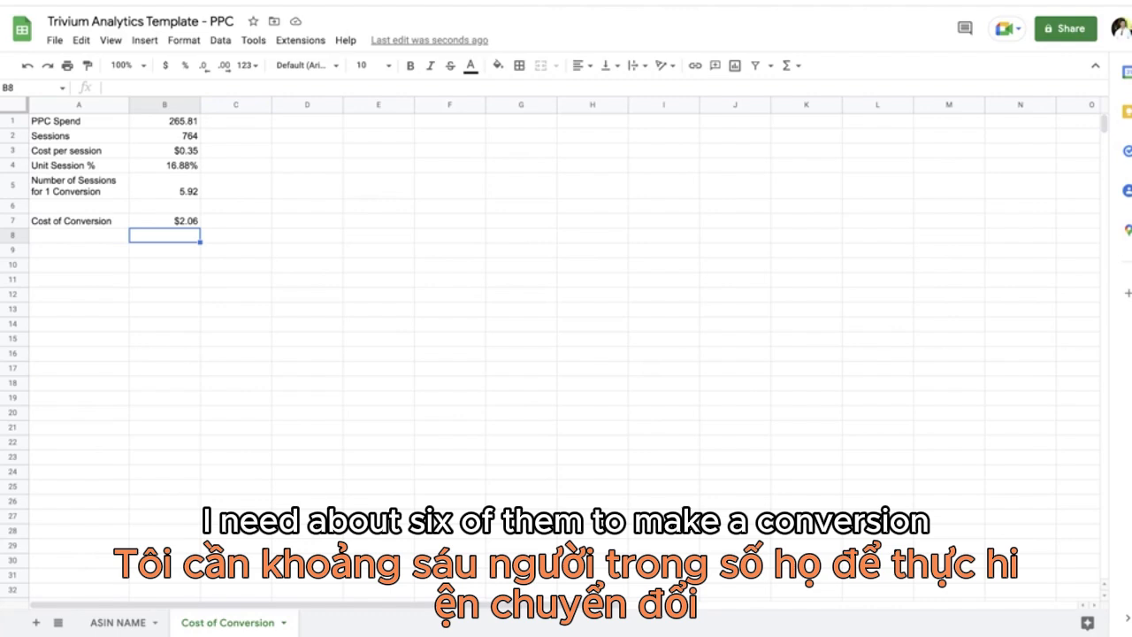
pyautogui.click(186, 219)
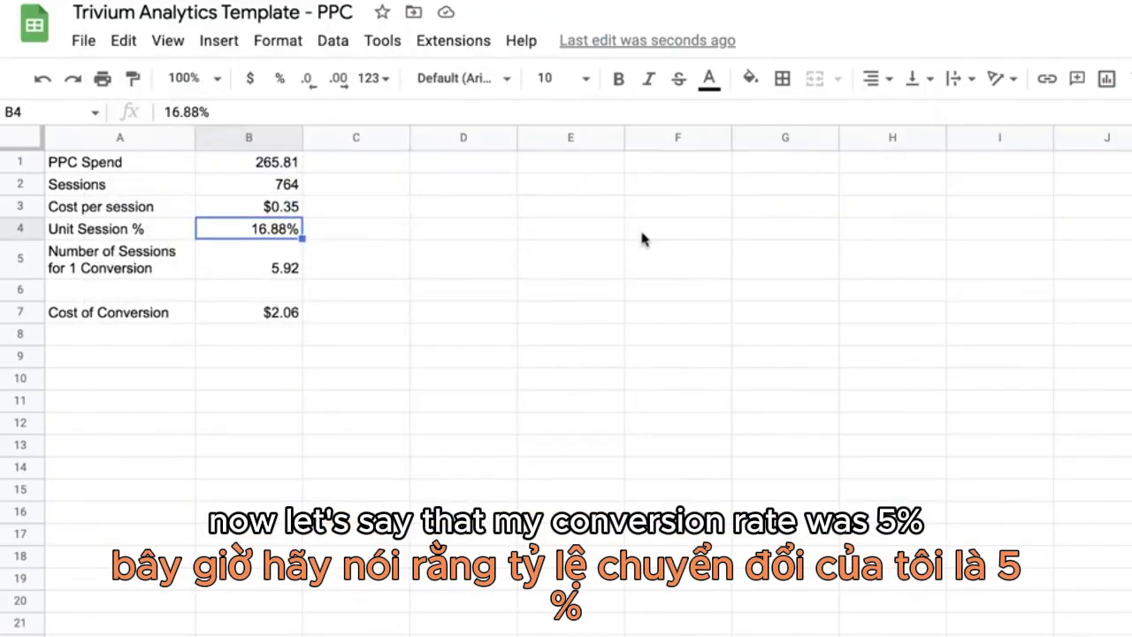
pyautogui.write('5%%')
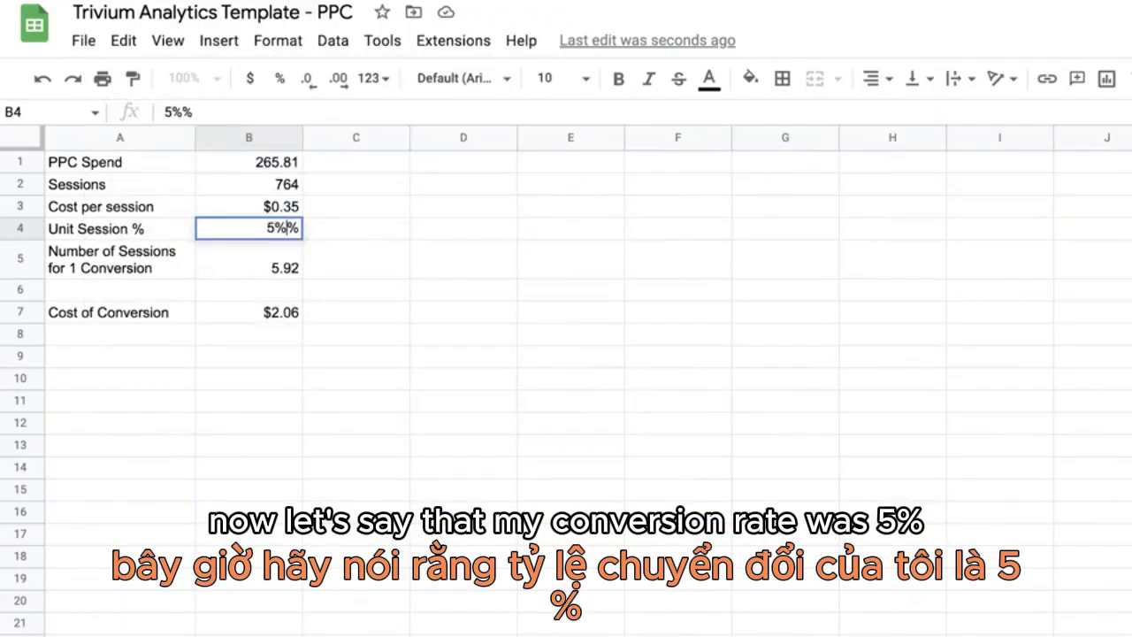
pyautogui.press('Return')
# Step: Set the unit session percentage in B4 to 5%
pyautogui.press('Return')
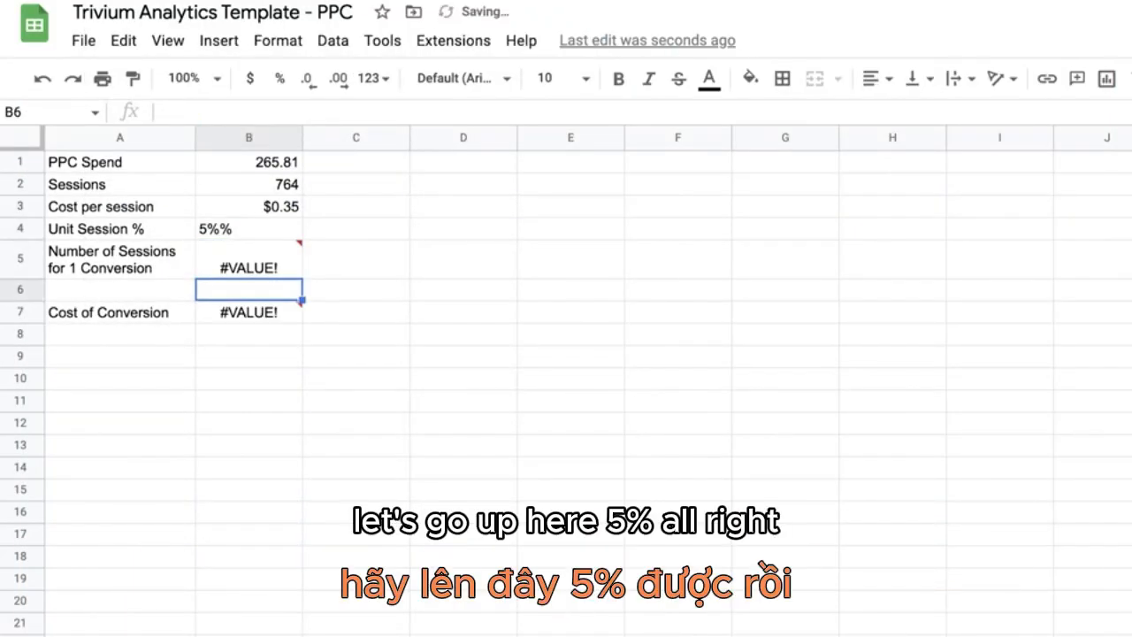
pyautogui.press('Up')
pyautogui.press('Up')
pyautogui.press('Up')
pyautogui.hotkey('ctrl', 'z')
pyautogui.write('5%')
pyautogui.press('Return')
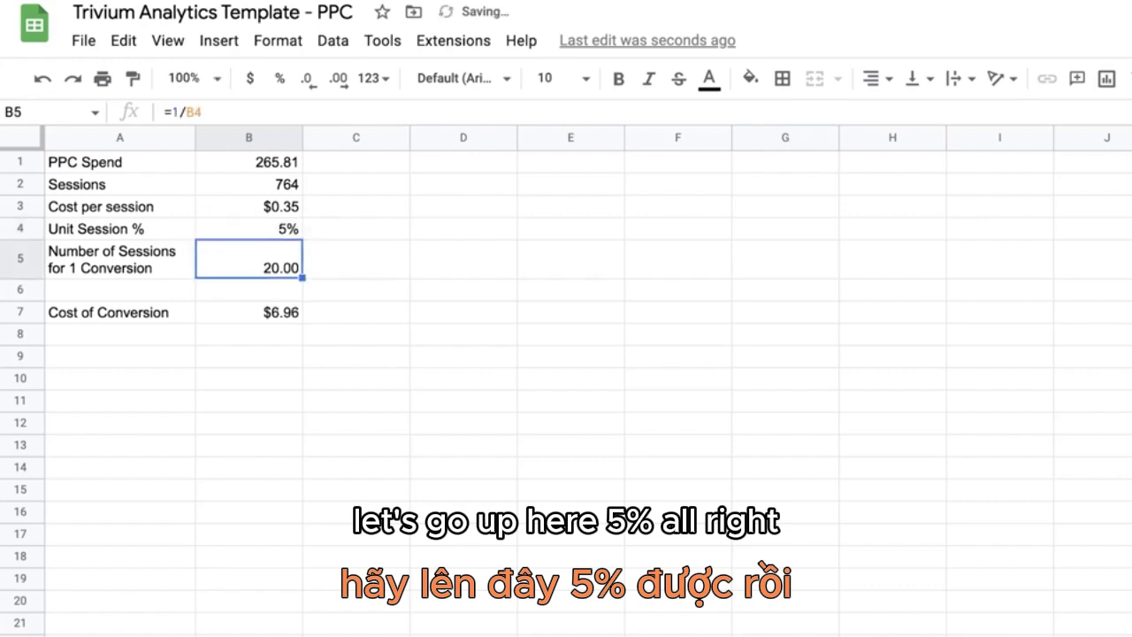
pyautogui.click(292, 317)
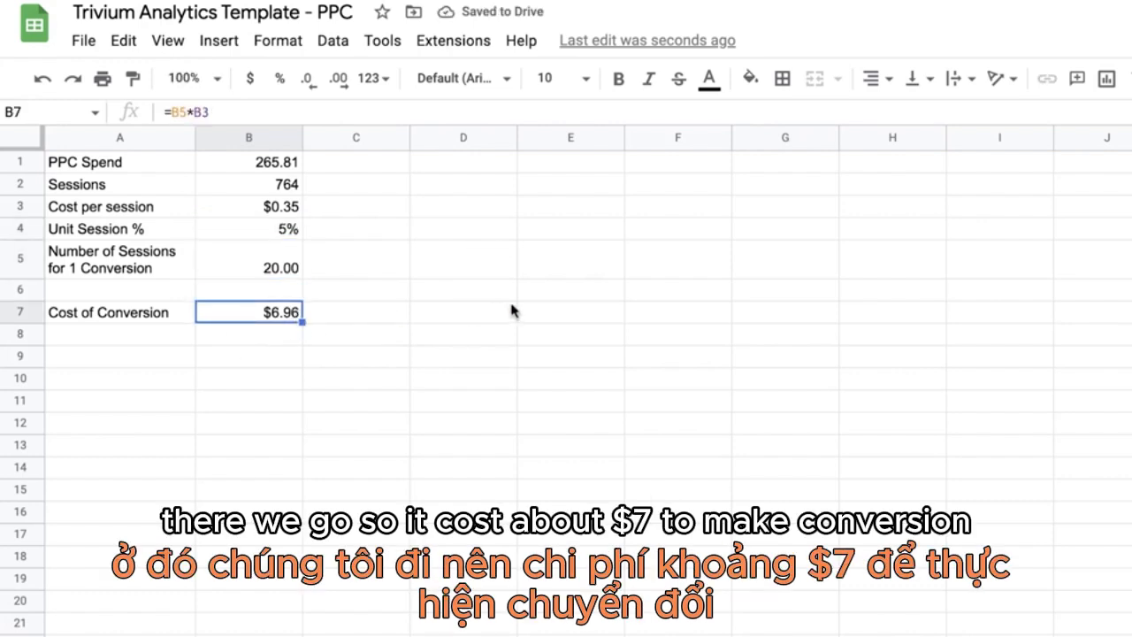
pyautogui.scroll(-3, 510, 310)
pyautogui.scroll(3, 164, 309)
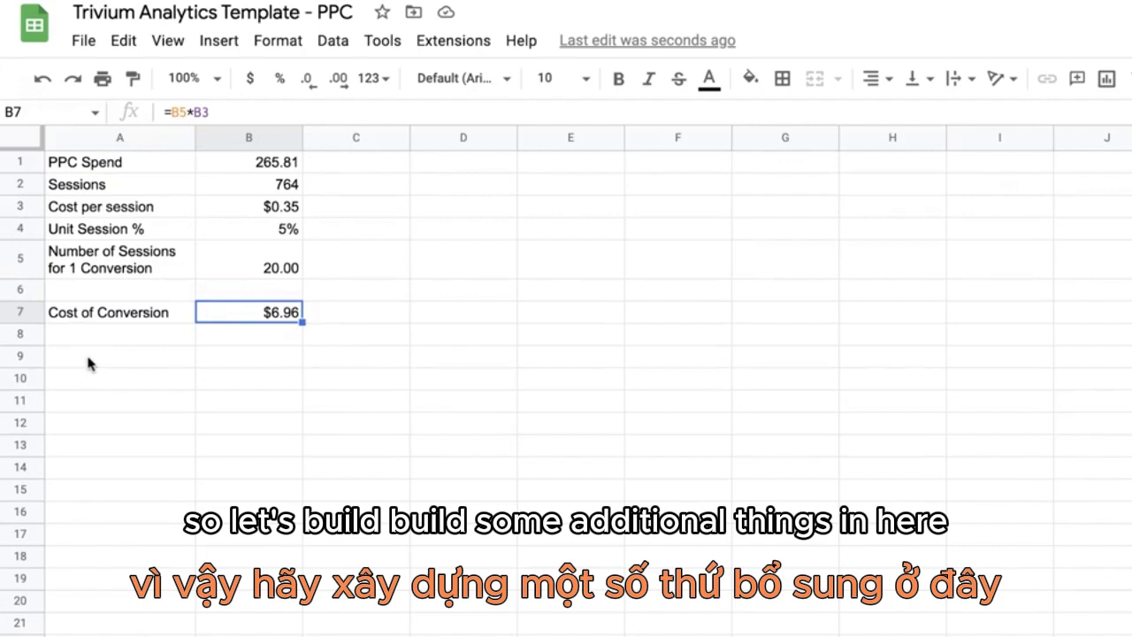
# Step: Add the row labels Sale Price, Amazon Fees and COGs in cells A9 to A11
pyautogui.click(166, 366)
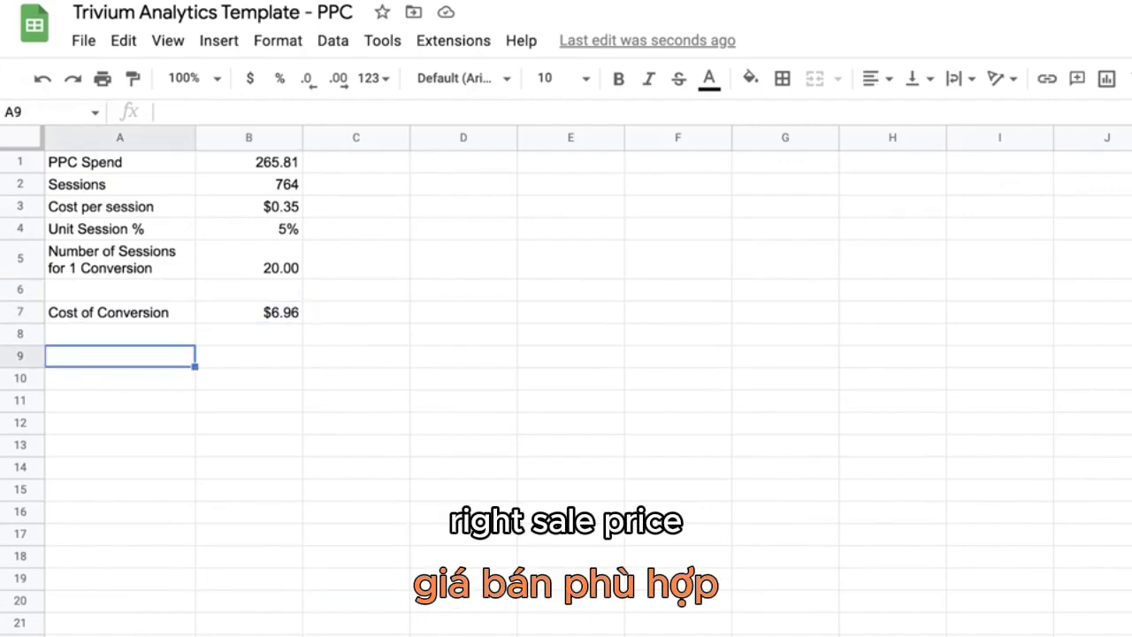
pyautogui.write('Sale Pr')
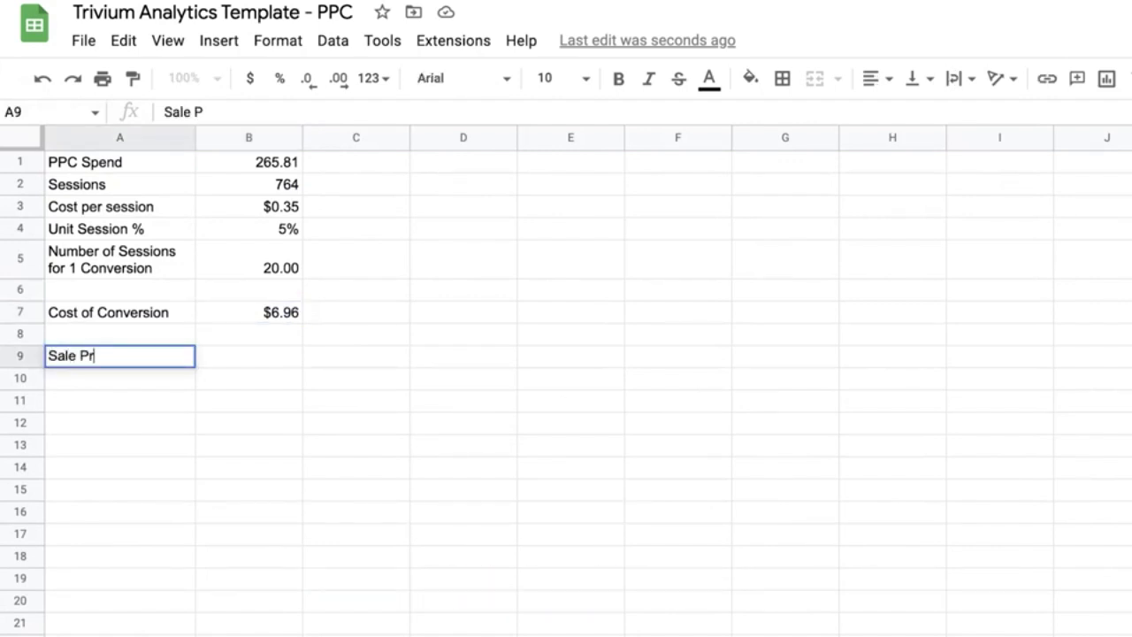
pyautogui.write('ice')
pyautogui.press('Return')
pyautogui.write('Amazon F')
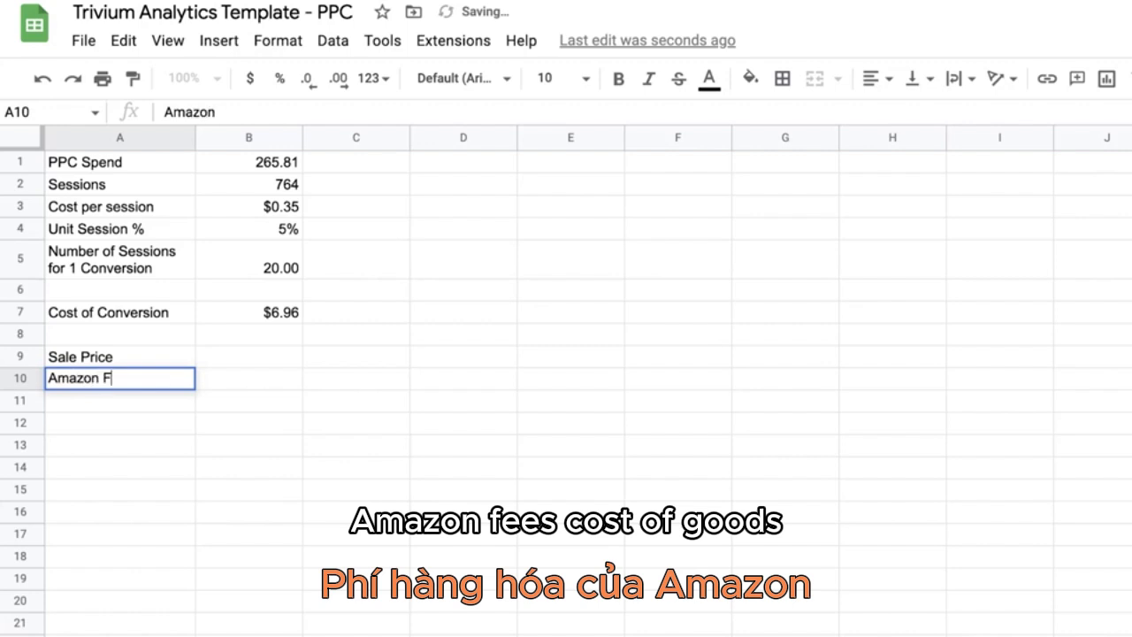
pyautogui.write('ees')
pyautogui.press('Return')
pyautogui.write('COG')
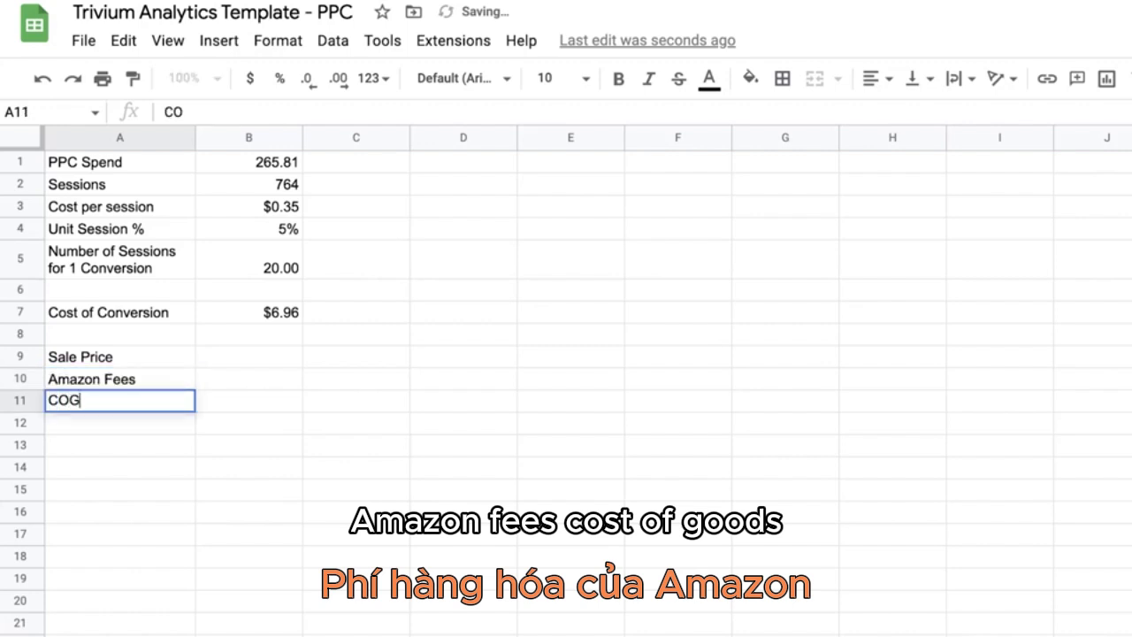
pyautogui.write('s')
pyautogui.press('Return')
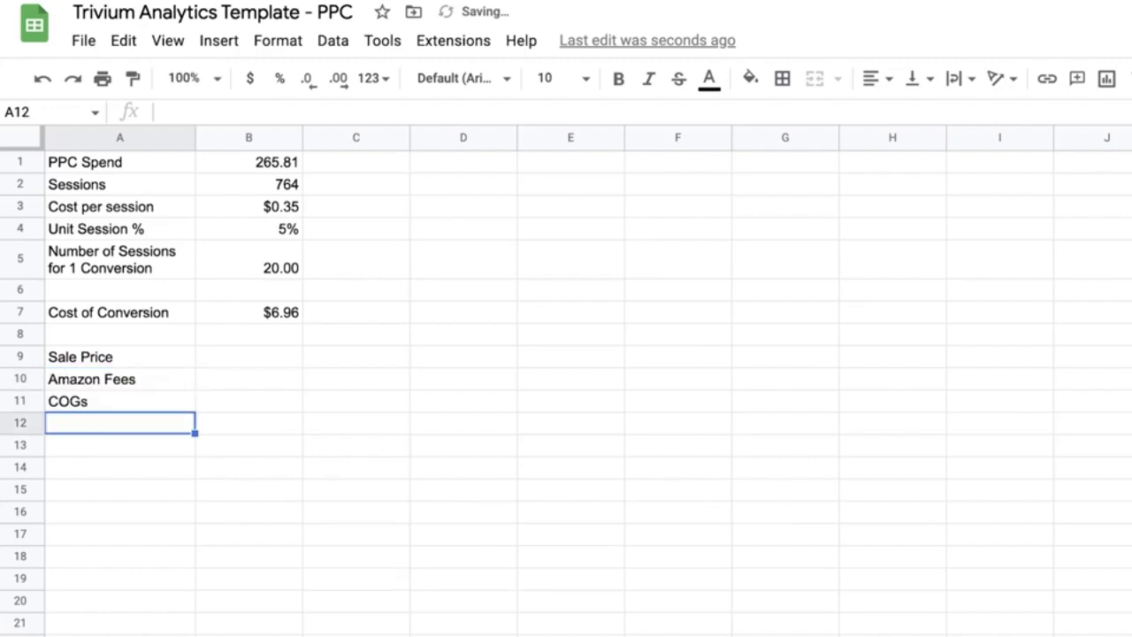
# Step: Label A12 as Profit and A13 as Cost of conversion
pyautogui.write('Profit')
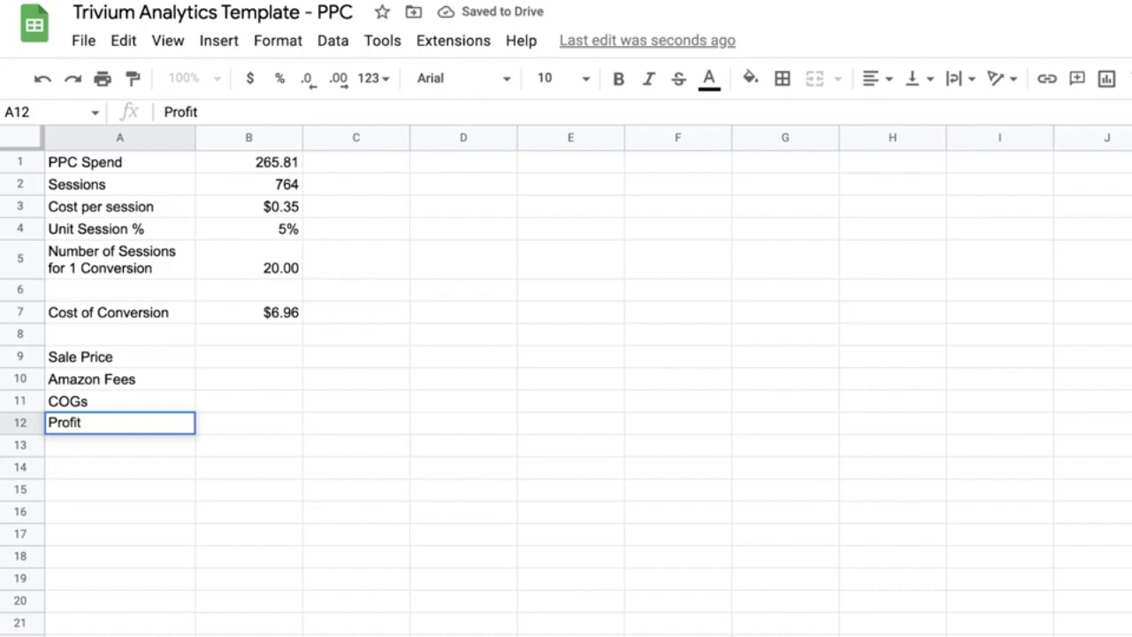
pyautogui.press('Return')
pyautogui.write('Cost of on')
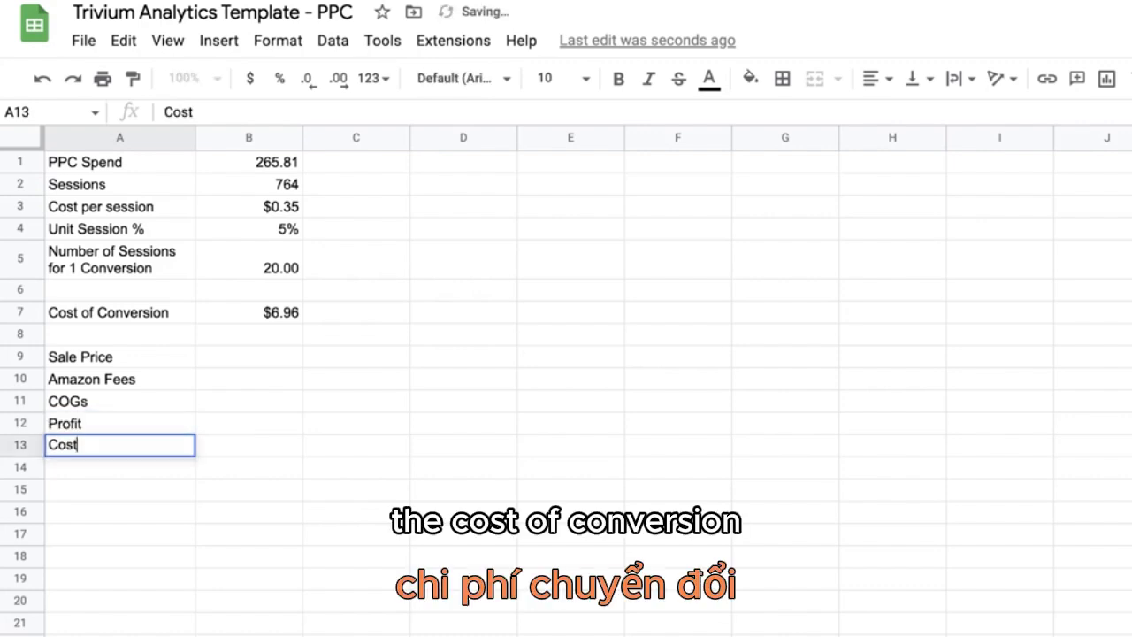
pyautogui.press('BackSpace')
pyautogui.press('BackSpace')
pyautogui.write('conversop')
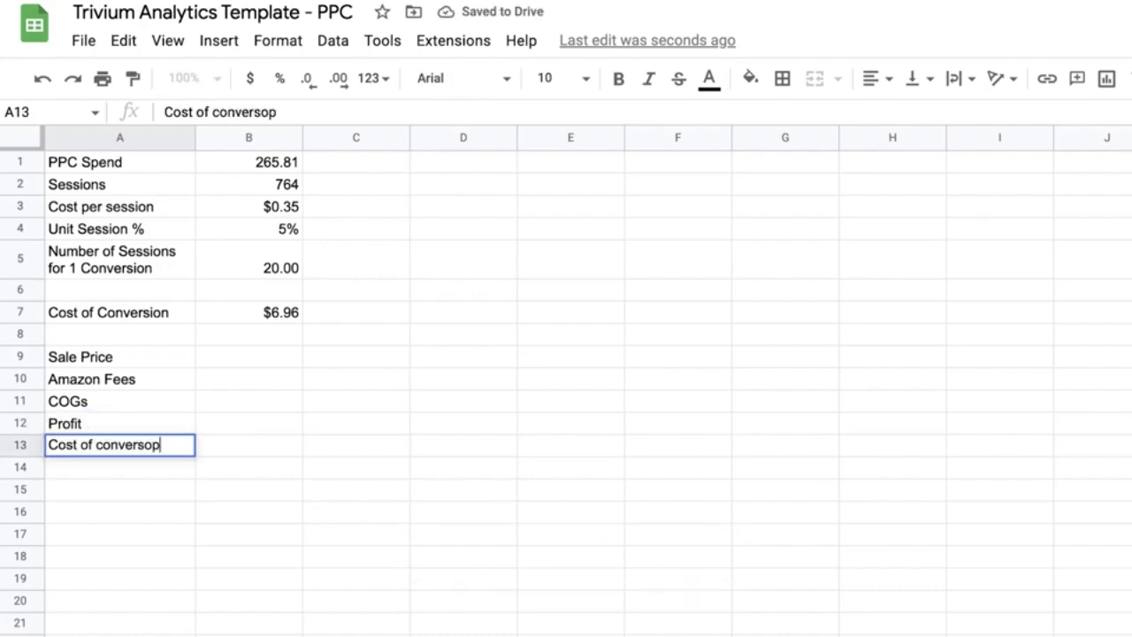
pyautogui.press('BackSpace')
pyautogui.write('on')
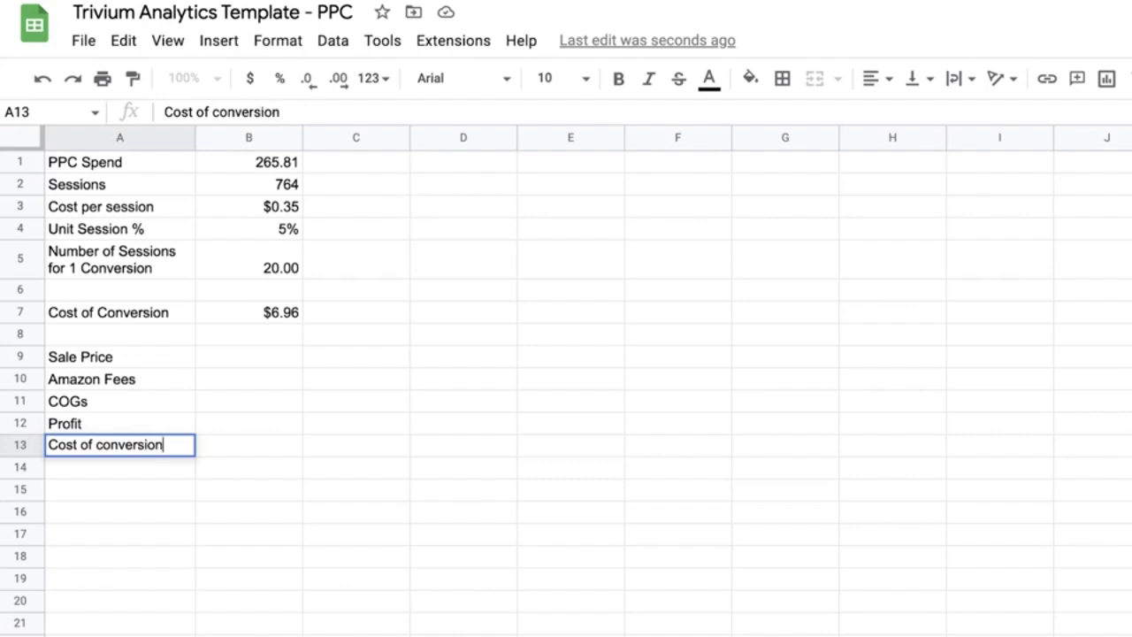
pyautogui.press('Return')
pyautogui.press('Return')
# Step: Leave row 14 blank and add the label Net Profit in A15
pyautogui.write('Net')
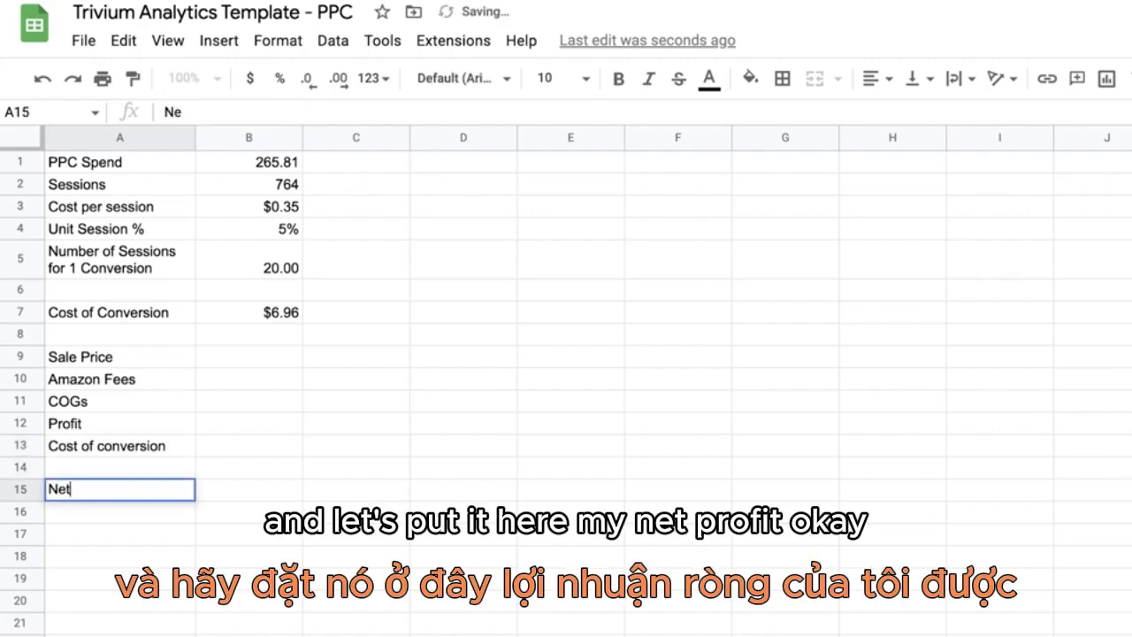
pyautogui.write(' rProfit')
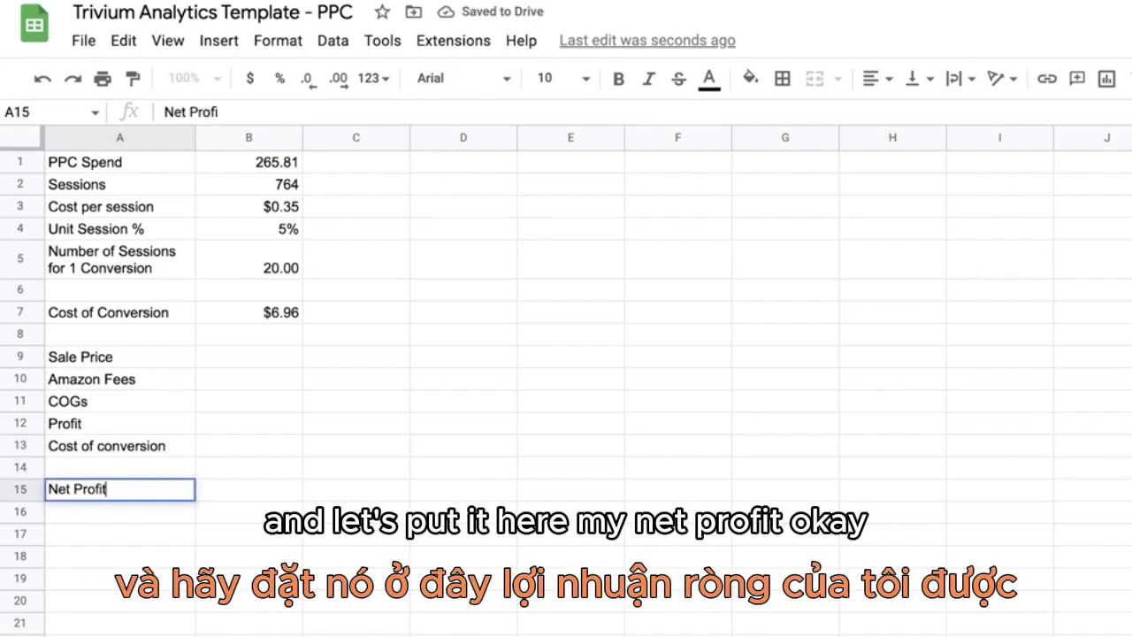
pyautogui.press('Return')
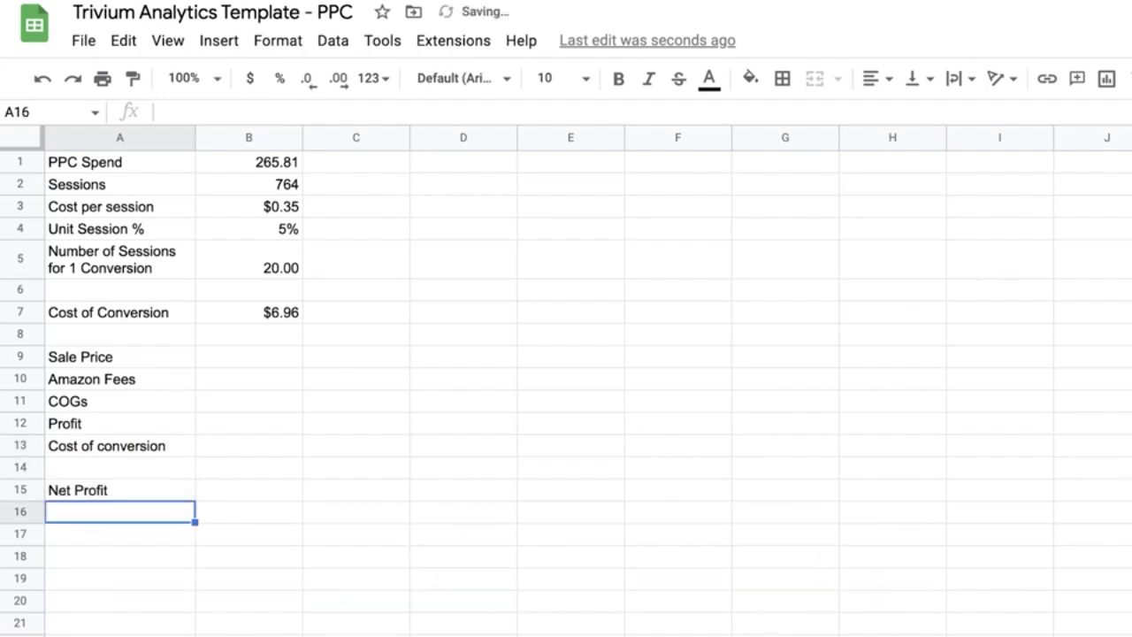
# Step: Enter 27.95 for the sale price in B9, 8.64 for Amazon fees in B10 and 6 for COGs in B11
pyautogui.click(265, 356)
pyautogui.write('27.')
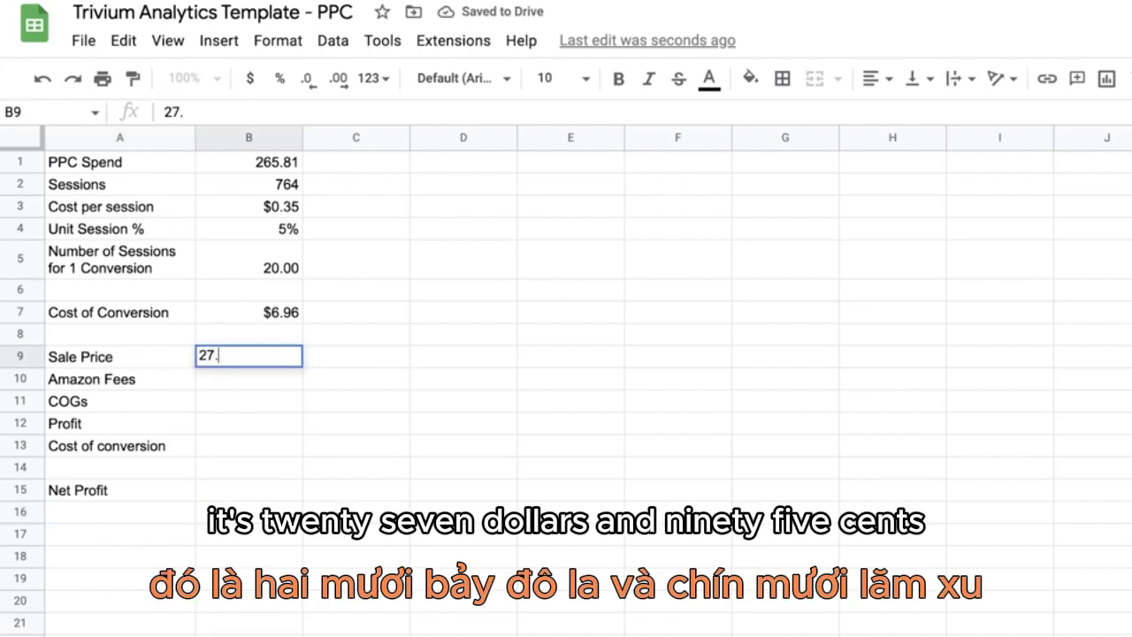
pyautogui.write('95')
pyautogui.press('Return')
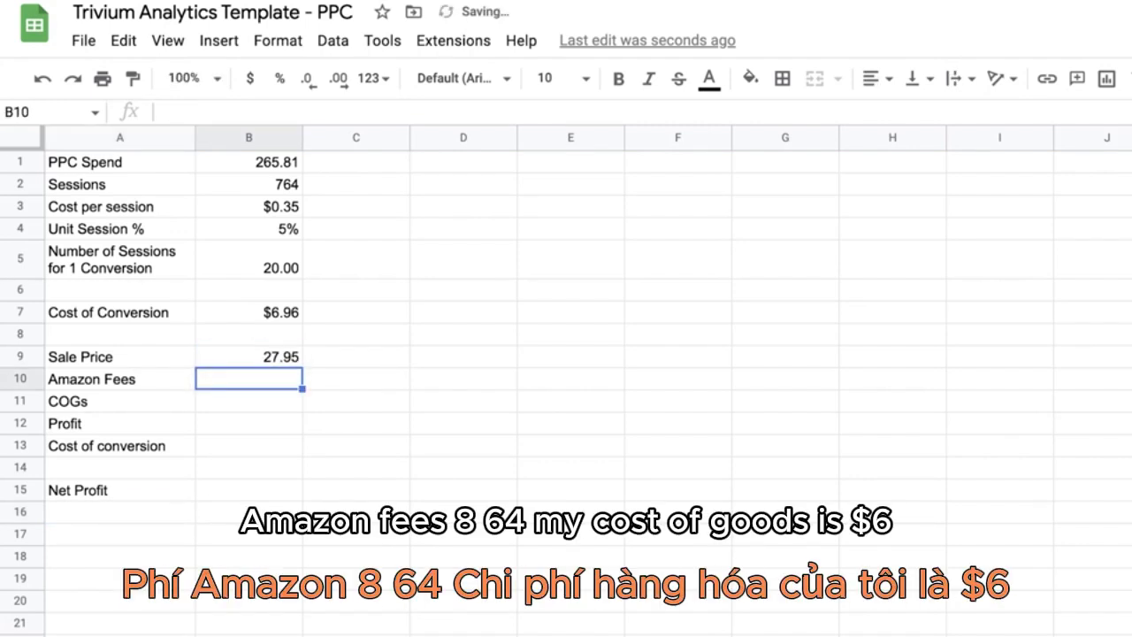
pyautogui.write('8.64')
pyautogui.press('Return')
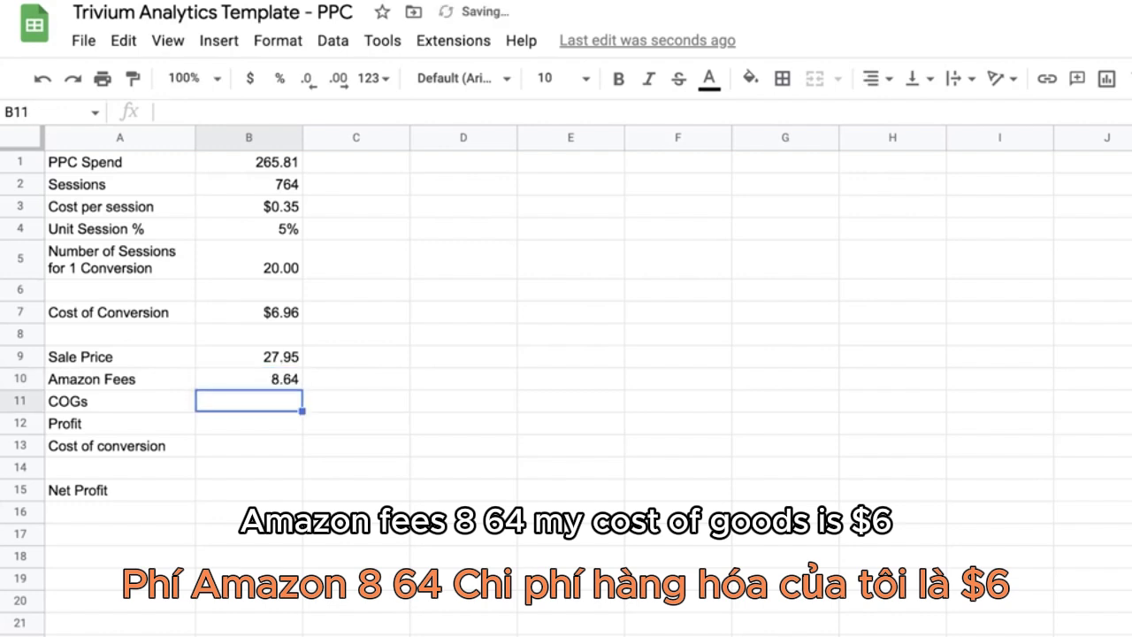
pyautogui.write('6')
pyautogui.press('Return')
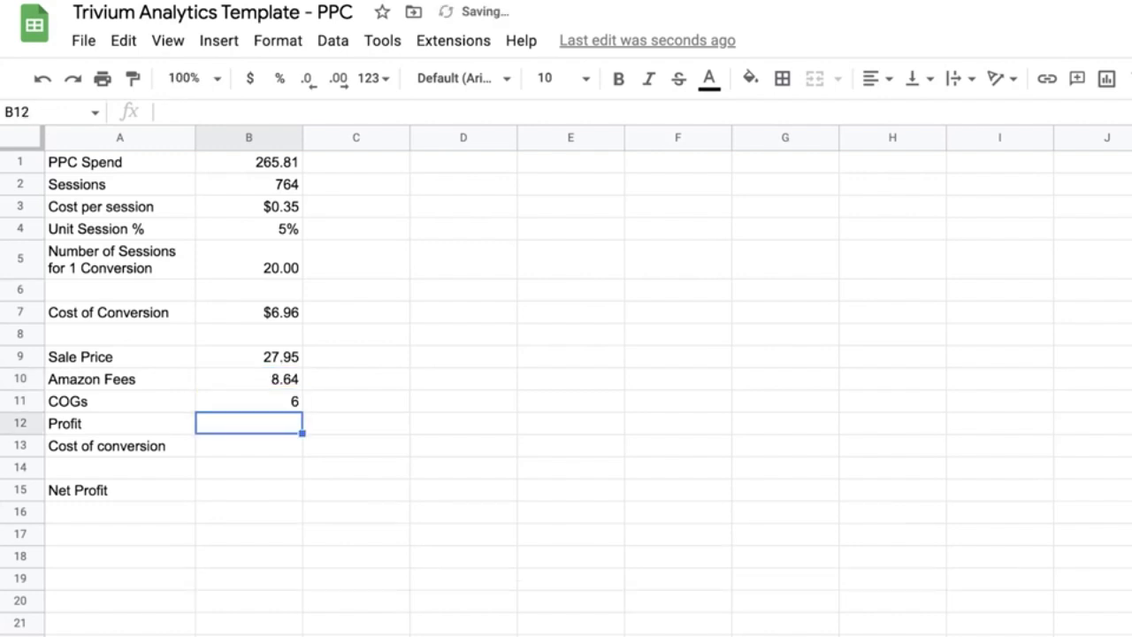
# Step: Calculate the profit in B12 with the formula =B9-B10-B11
pyautogui.write('=')
pyautogui.press('Up')
pyautogui.press('Up')
pyautogui.press('Up')
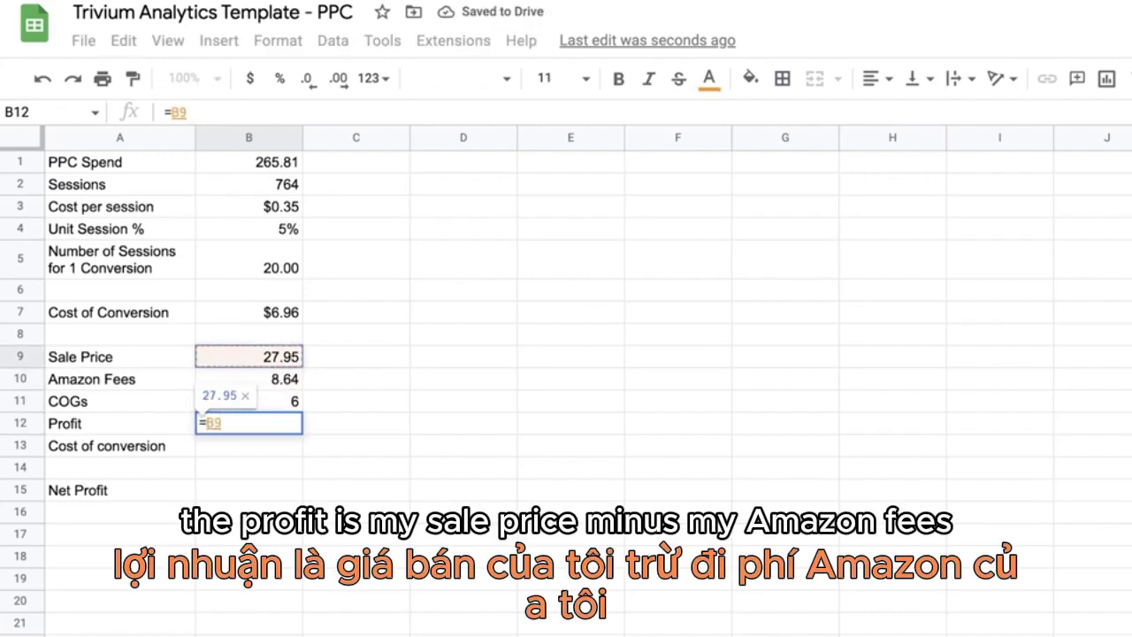
pyautogui.write('-')
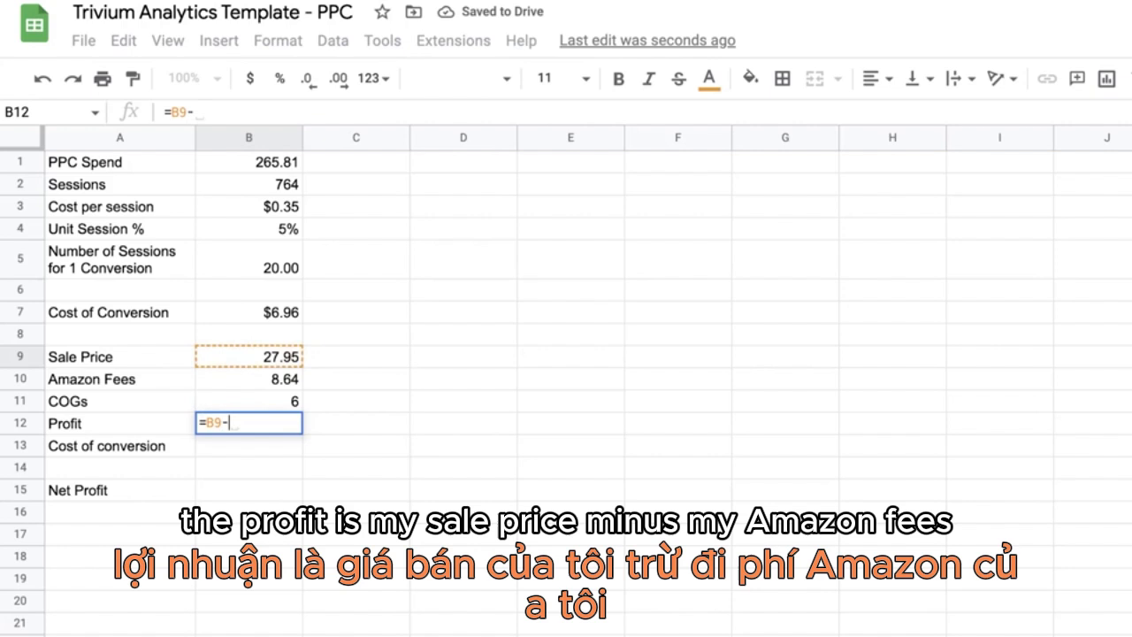
pyautogui.click(272, 379)
pyautogui.write('-')
pyautogui.click(292, 400)
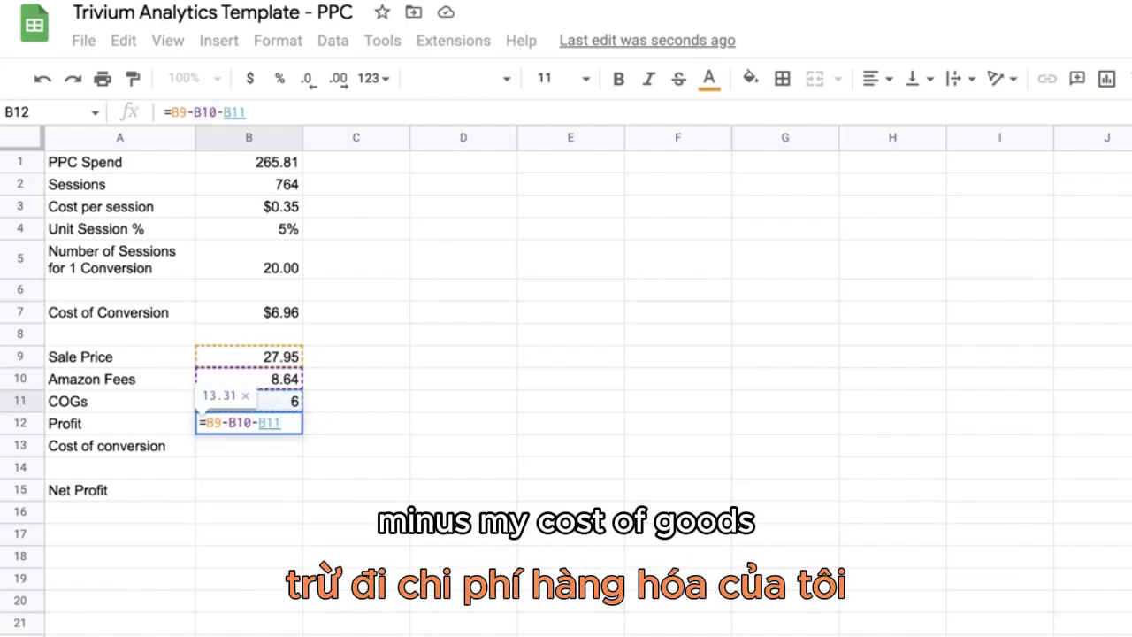
pyautogui.press('Return')
pyautogui.click(371, 409)
pyautogui.click(279, 429)
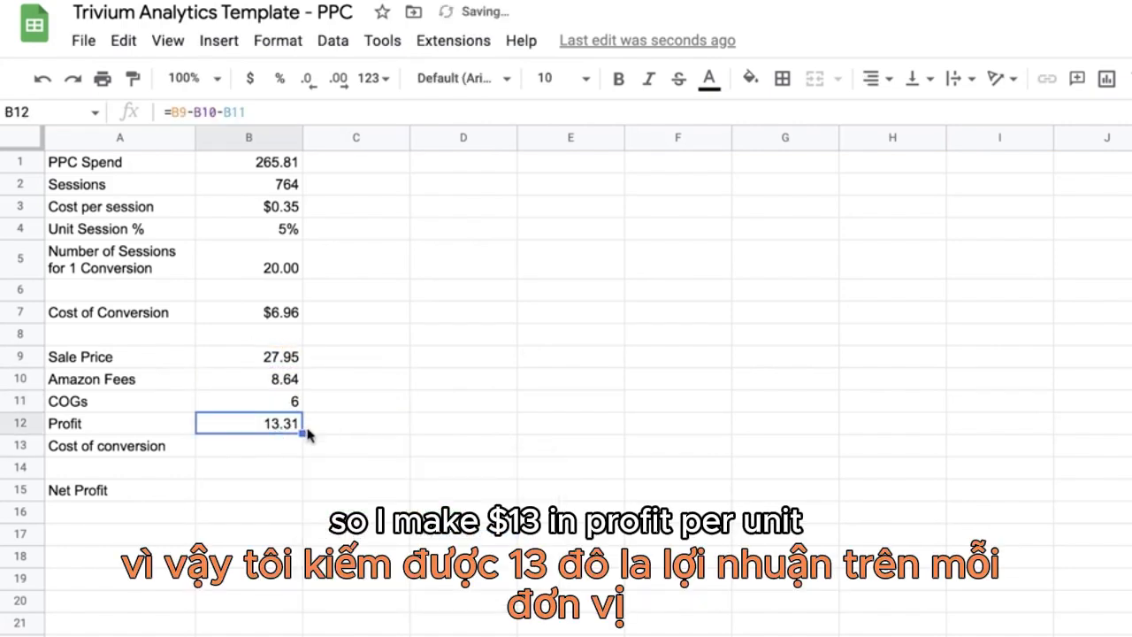
# Step: Try filling the cost of conversion in B13 with the formula =B12-B7
pyautogui.click(281, 449)
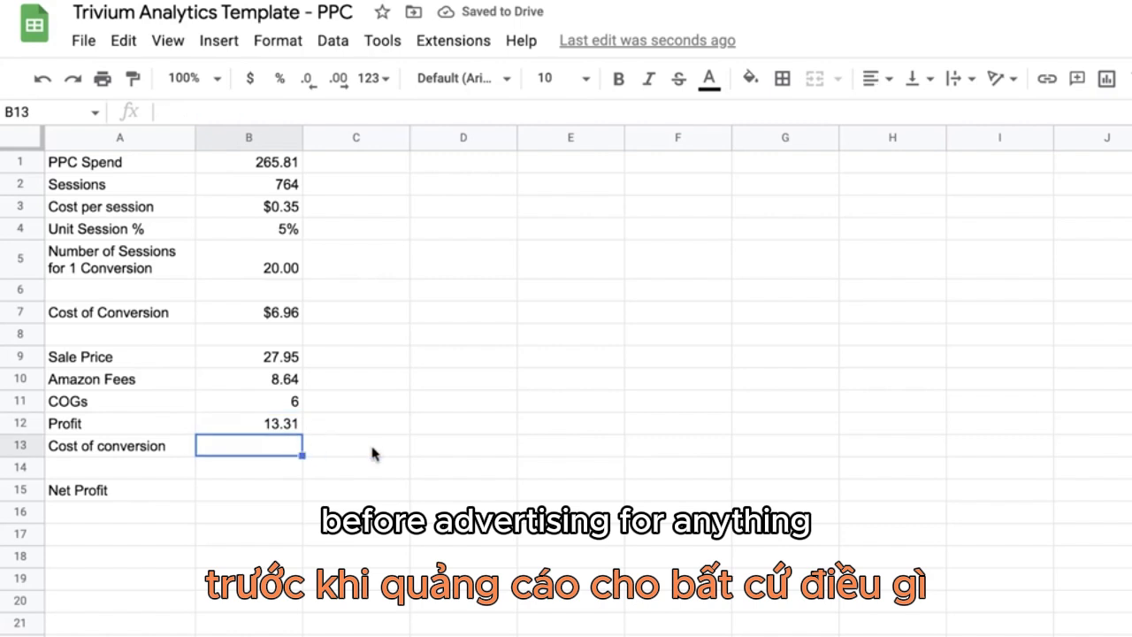
pyautogui.write('=')
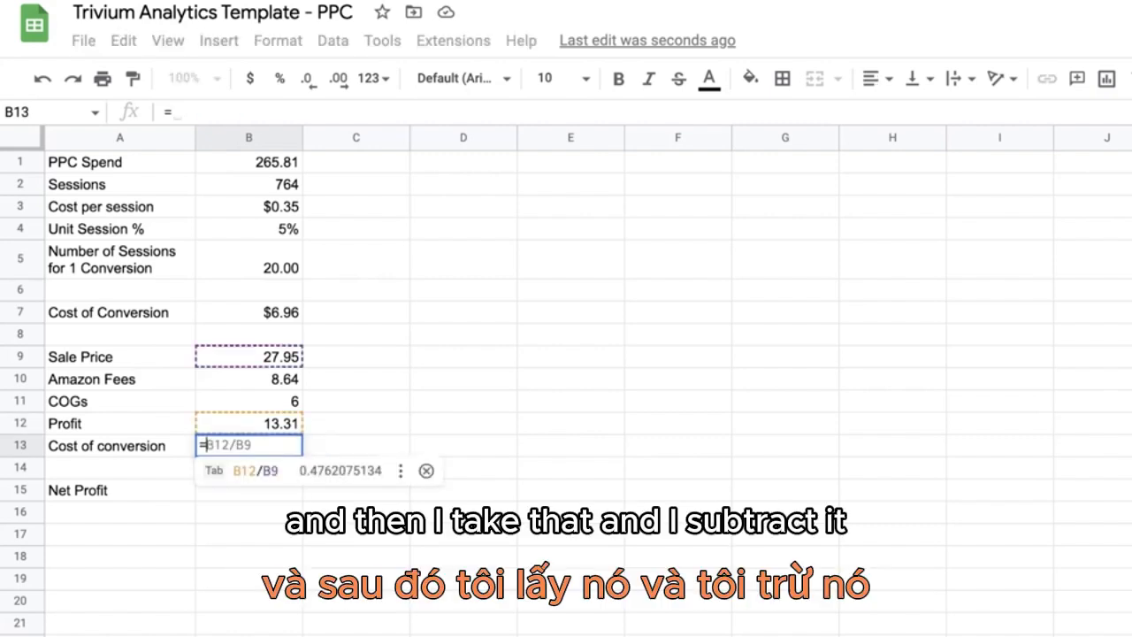
pyautogui.write('B12-')
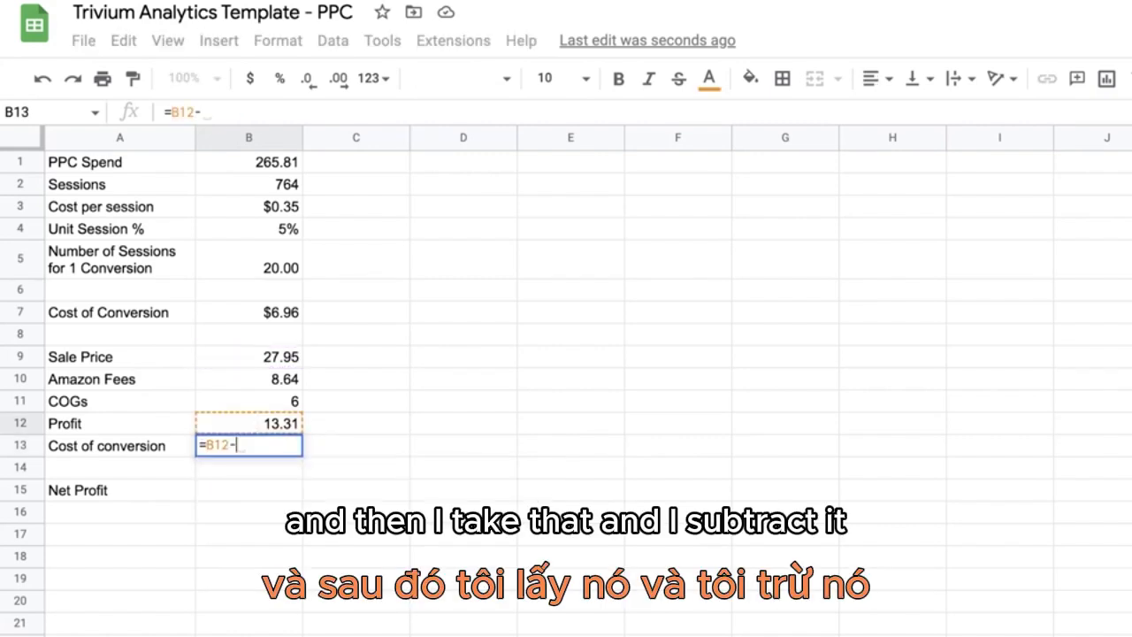
pyautogui.click(274, 313)
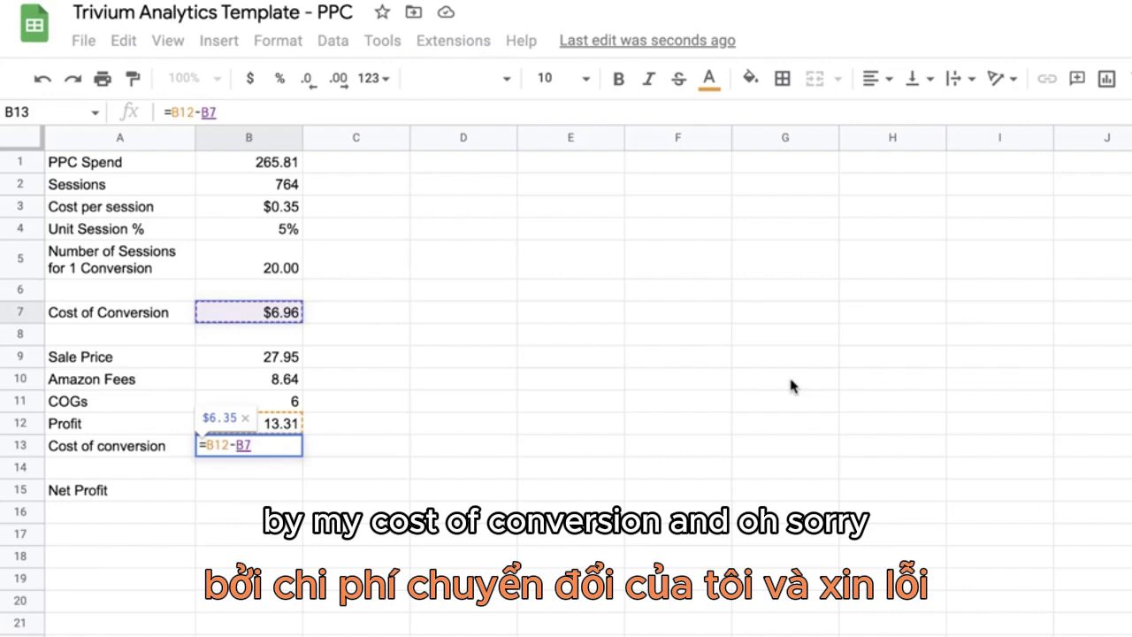
pyautogui.press('Return')
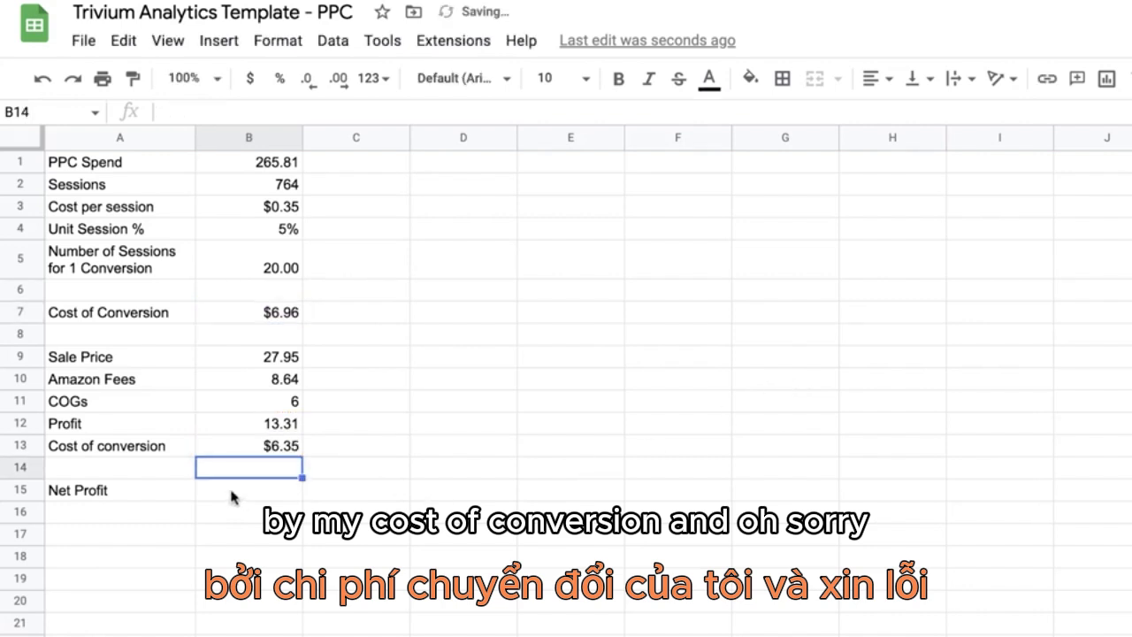
# Step: Link the cost of conversion in B13 to the upper result with the formula =B7
pyautogui.click(268, 447)
pyautogui.write('=')
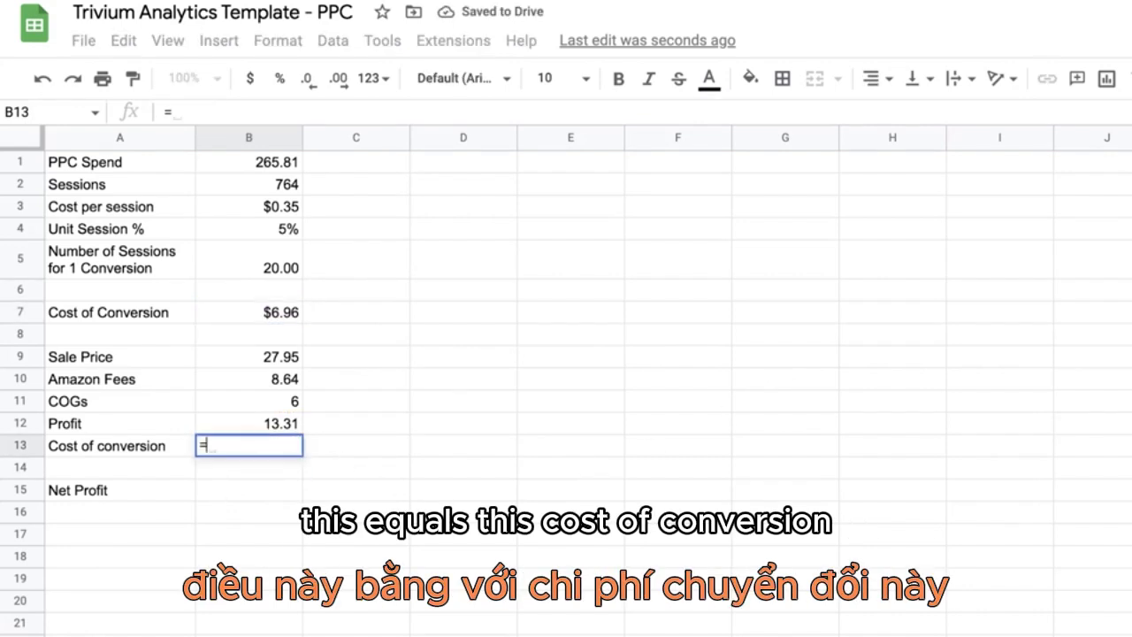
pyautogui.click(279, 316)
pyautogui.press('Return')
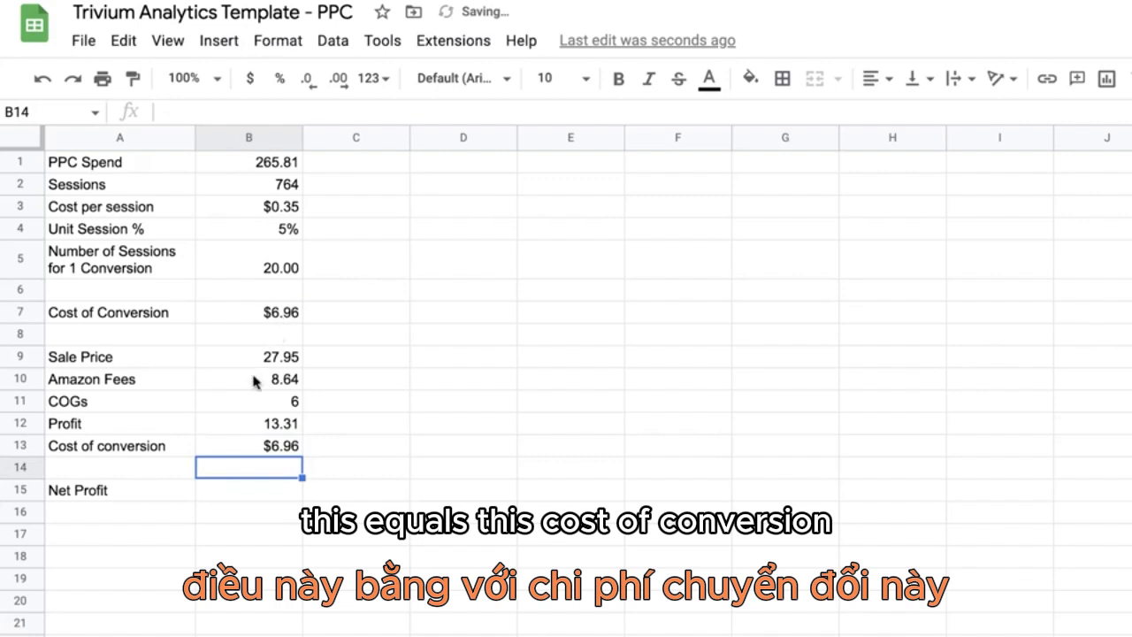
# Step: Calculate the net profit in B15 with the formula =B12-B13 and check the cells it depends on
pyautogui.click(257, 488)
pyautogui.write('=')
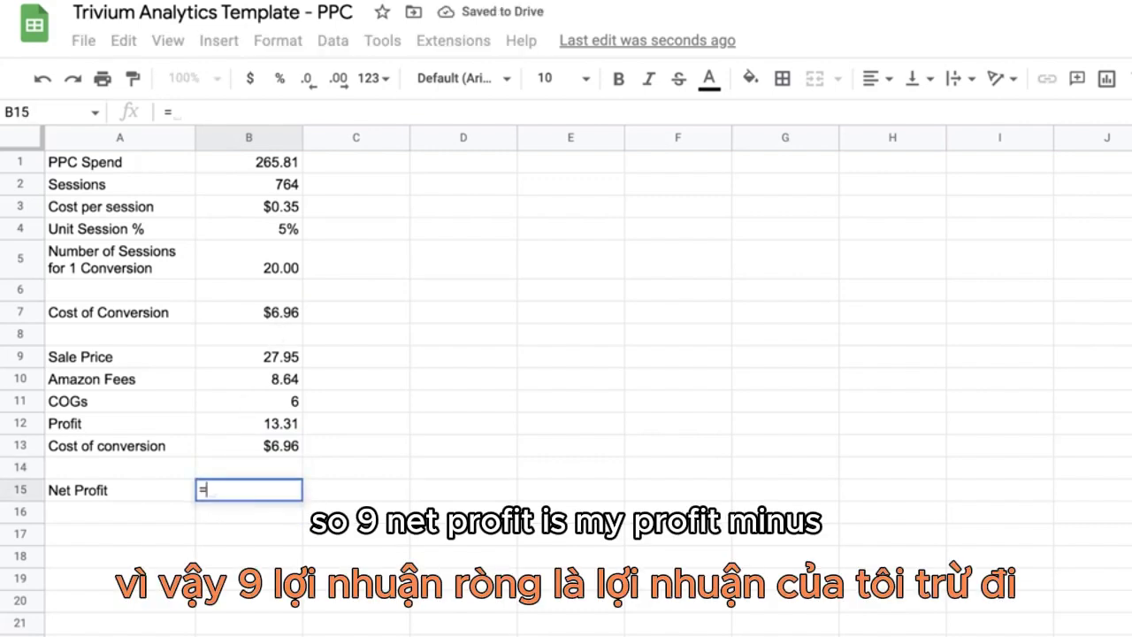
pyautogui.click(275, 426)
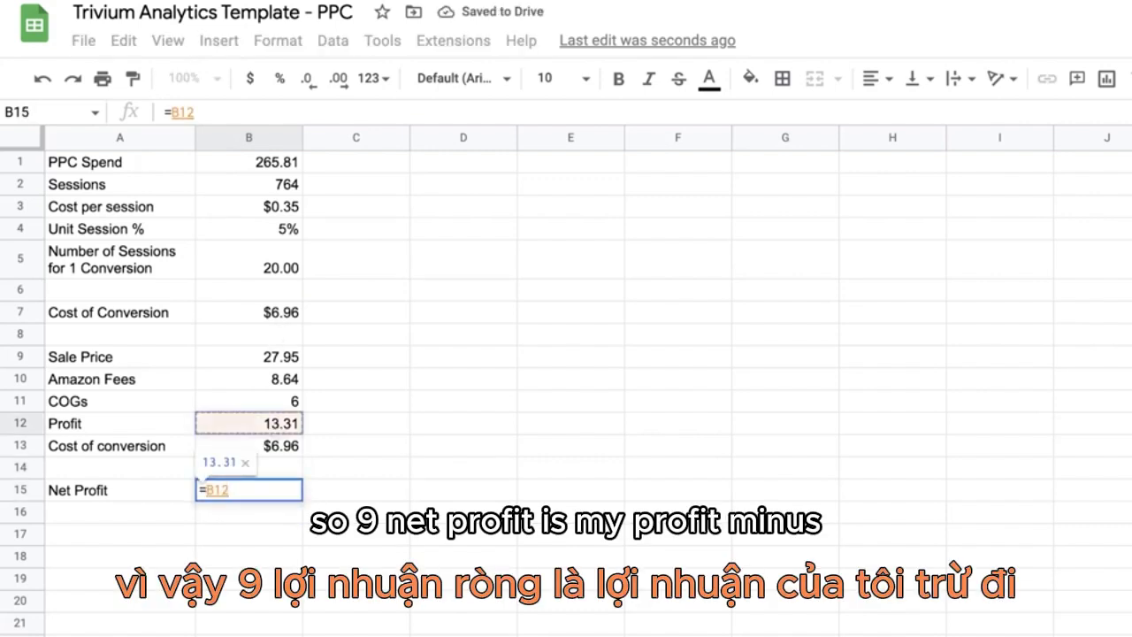
pyautogui.write('-')
pyautogui.click(278, 446)
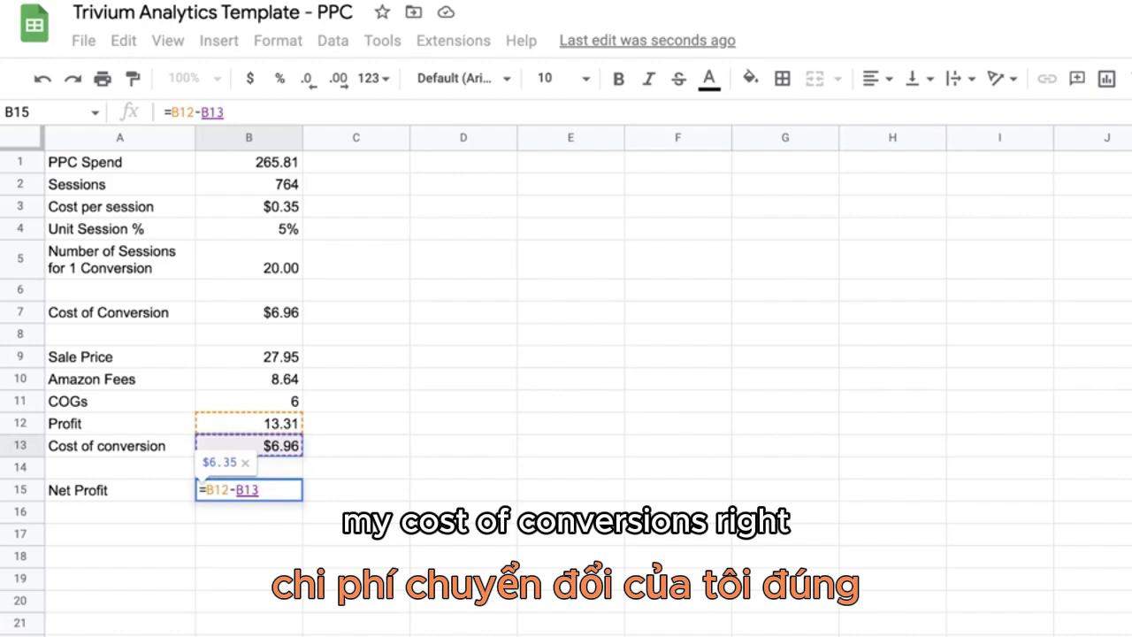
pyautogui.press('Return')
pyautogui.click(260, 447)
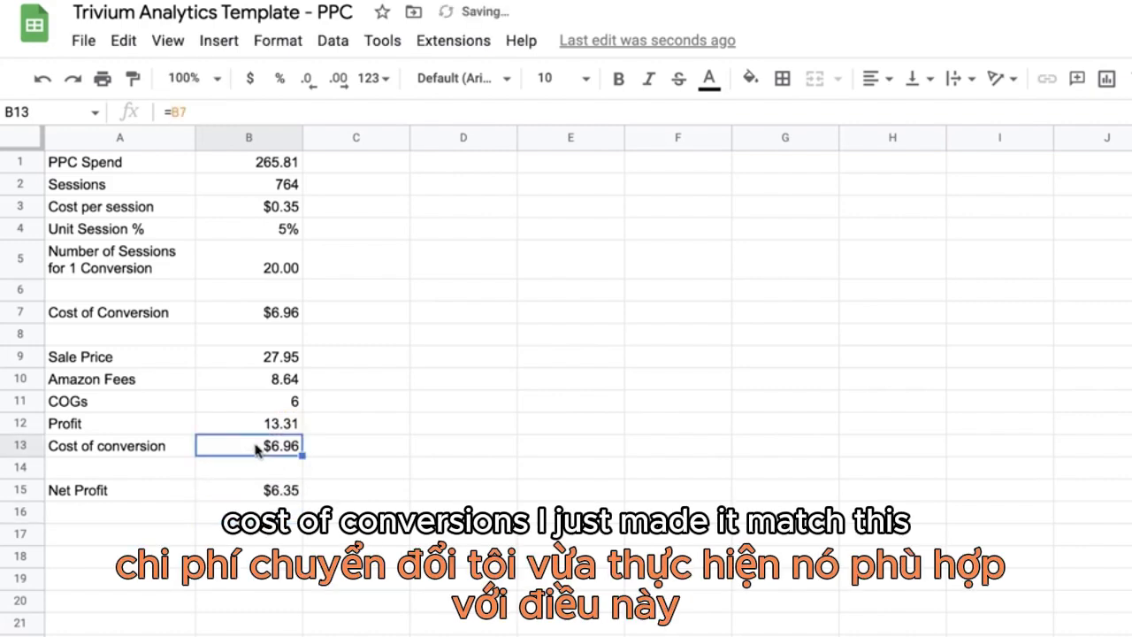
pyautogui.click(273, 314)
pyautogui.click(276, 492)
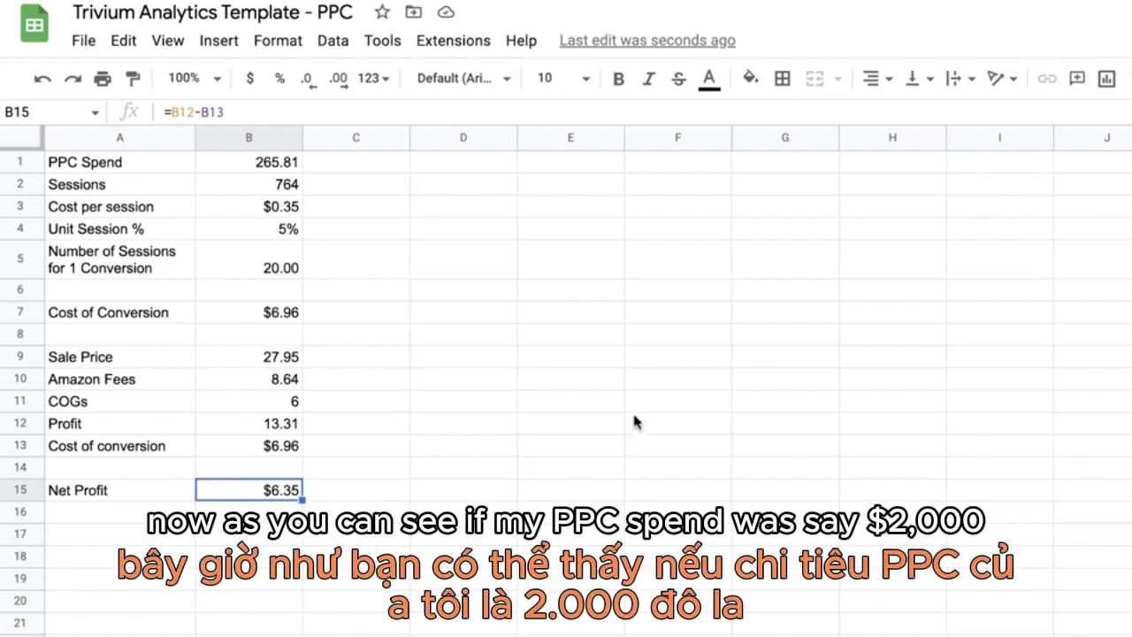
# Step: Set the PPC spend in B1 to 2000 to test the effect on net profit
pyautogui.click(258, 168)
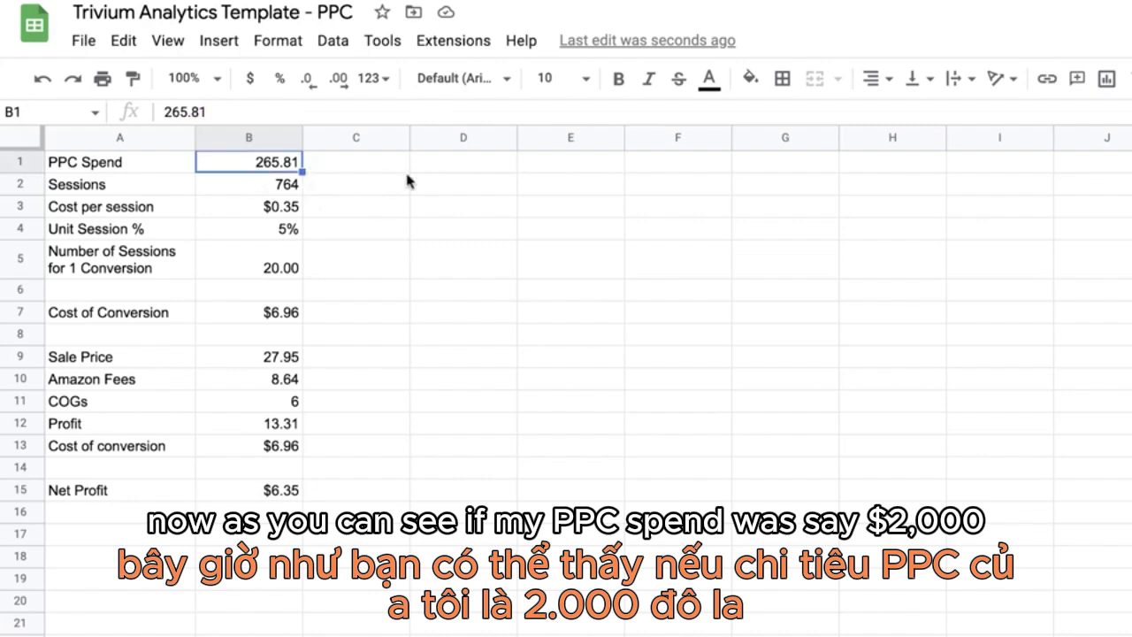
pyautogui.click(235, 110)
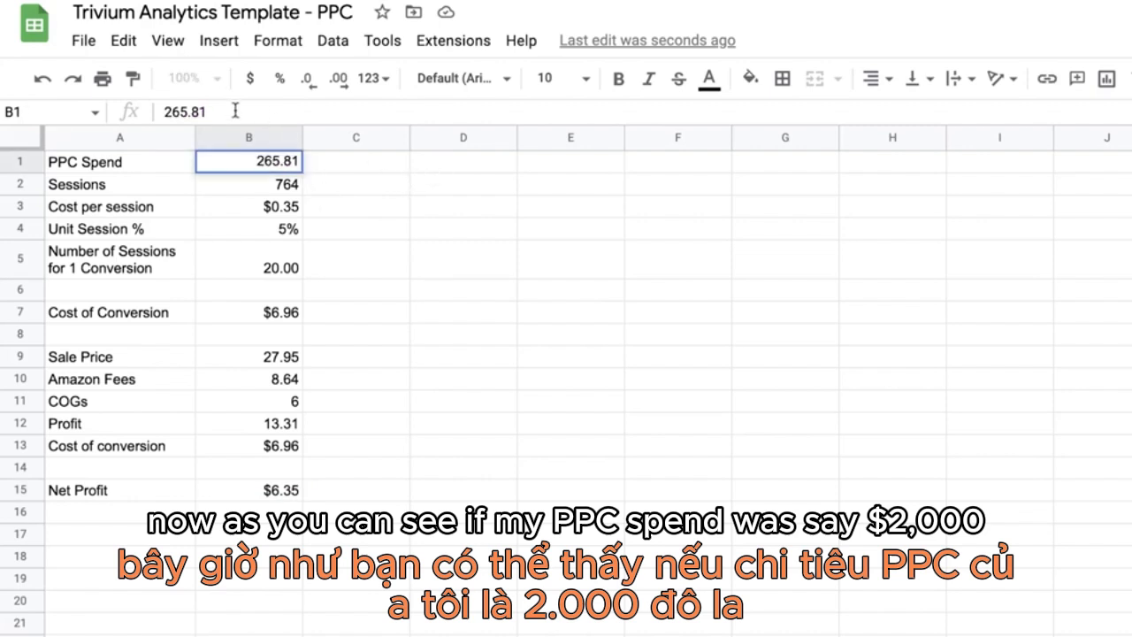
pyautogui.press('BackSpace')
pyautogui.press('BackSpace')
pyautogui.press('BackSpace')
pyautogui.press('BackSpace')
pyautogui.press('BackSpace')
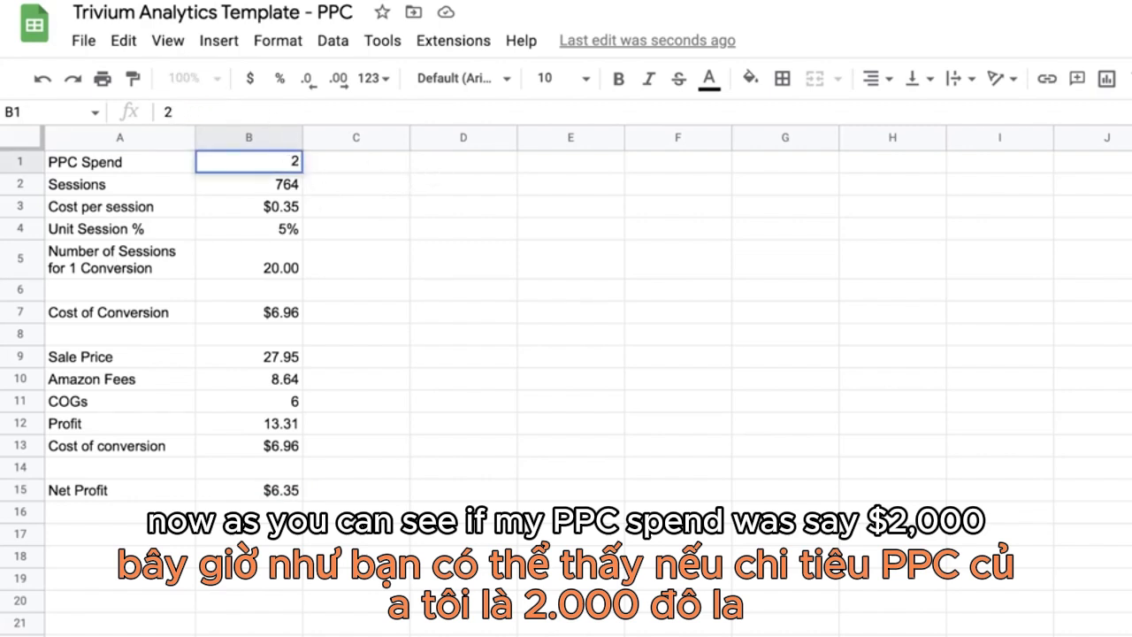
pyautogui.write('000')
pyautogui.press('Return')
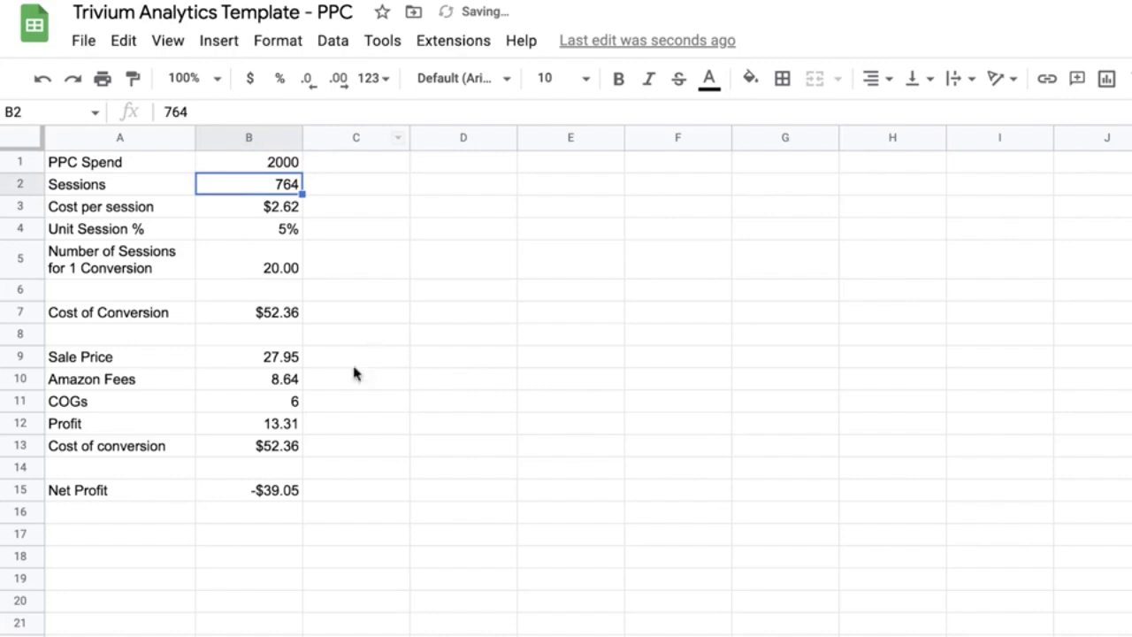
# Step: Lower the PPC spend in B1 to 1000
pyautogui.click(218, 108)
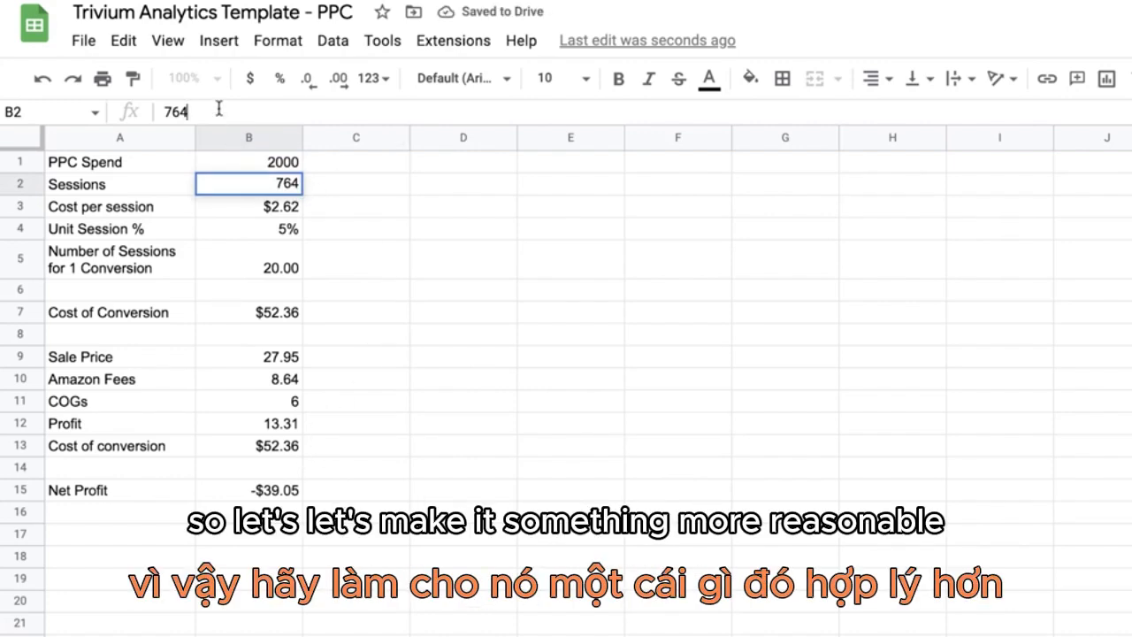
pyautogui.click(253, 163)
pyautogui.moveTo(215, 111); pyautogui.dragTo(115, 115)
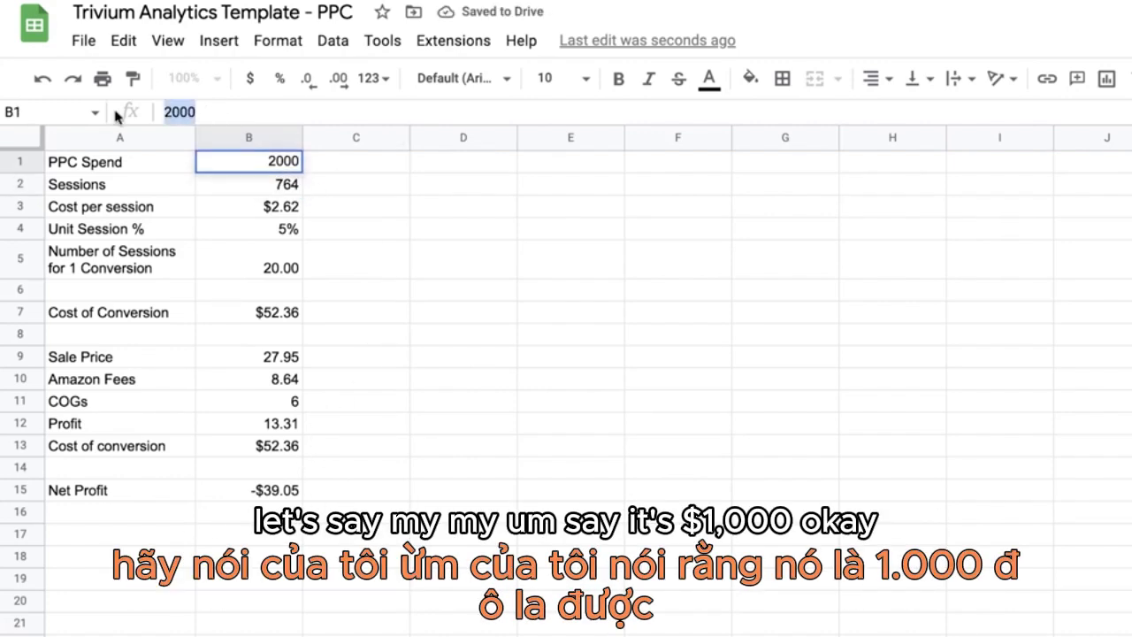
pyautogui.write('100')
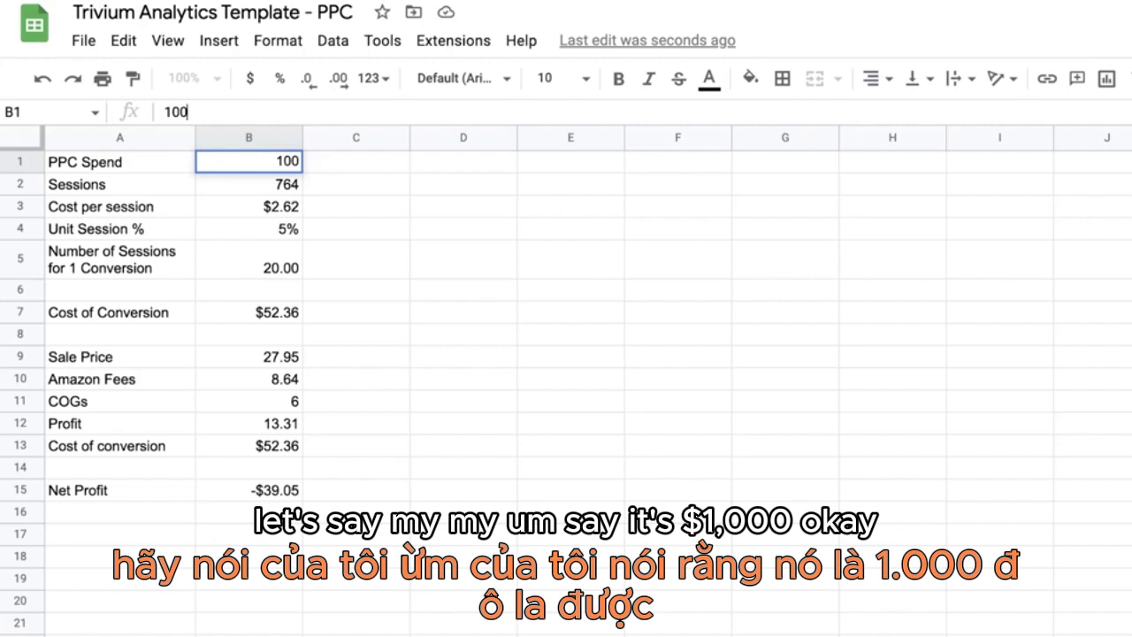
pyautogui.write('0')
pyautogui.press('Return')
pyautogui.click(392, 339)
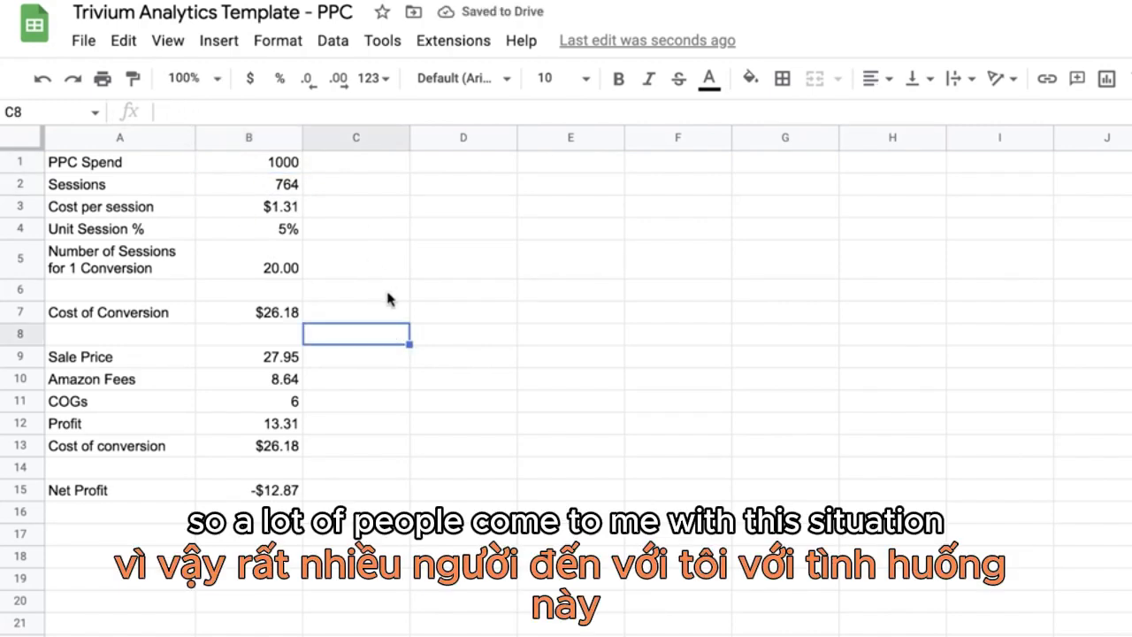
# Step: Examine the sessions, cost per session, unit session percentage, sessions per conversion, cost of conversion and net profit cells in column B
pyautogui.click(253, 171)
pyautogui.click(254, 189)
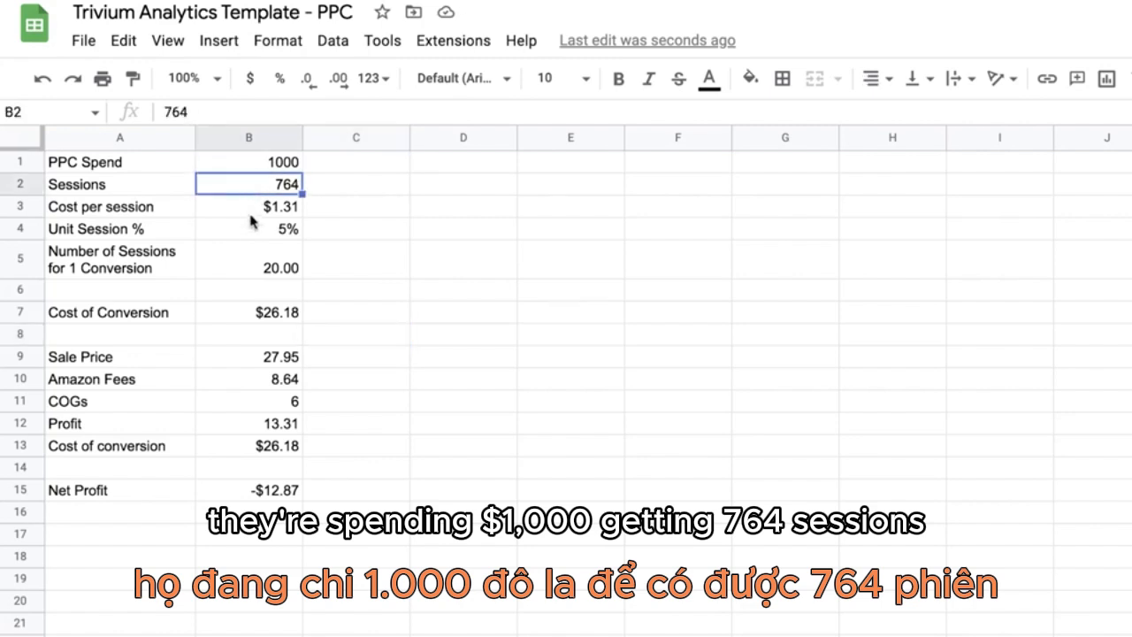
pyautogui.click(251, 212)
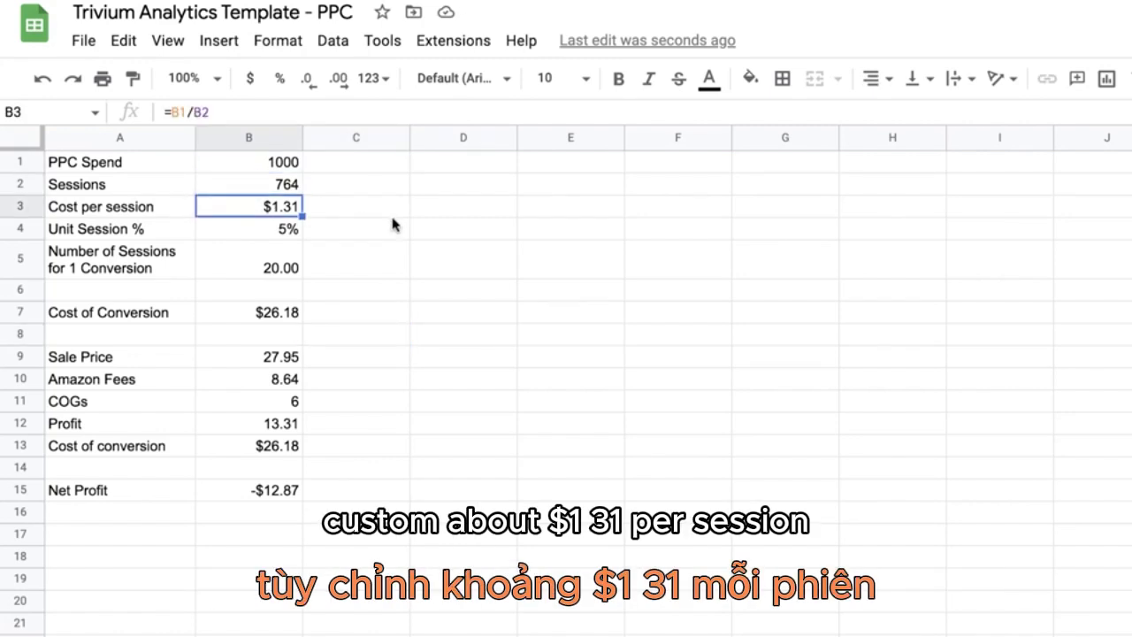
pyautogui.click(291, 231)
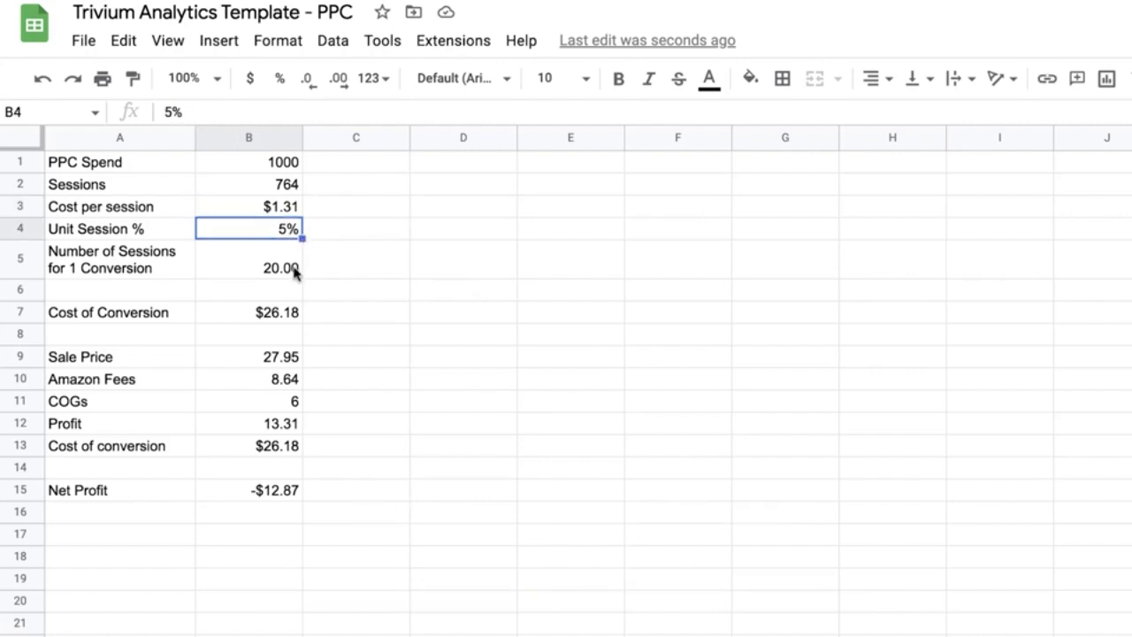
pyautogui.click(287, 273)
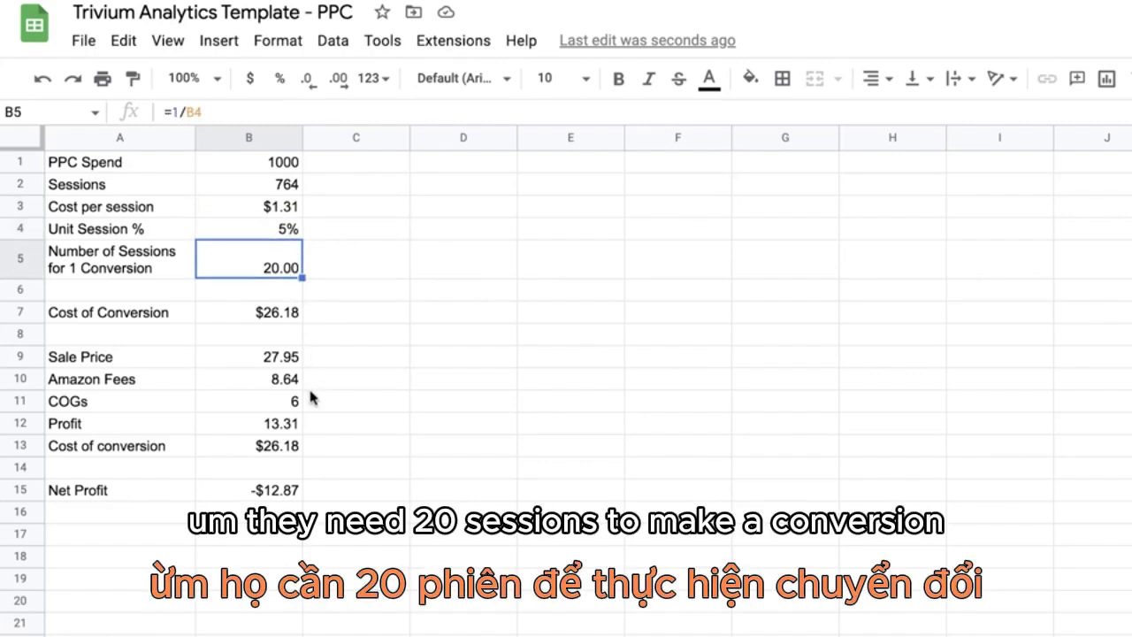
pyautogui.click(274, 310)
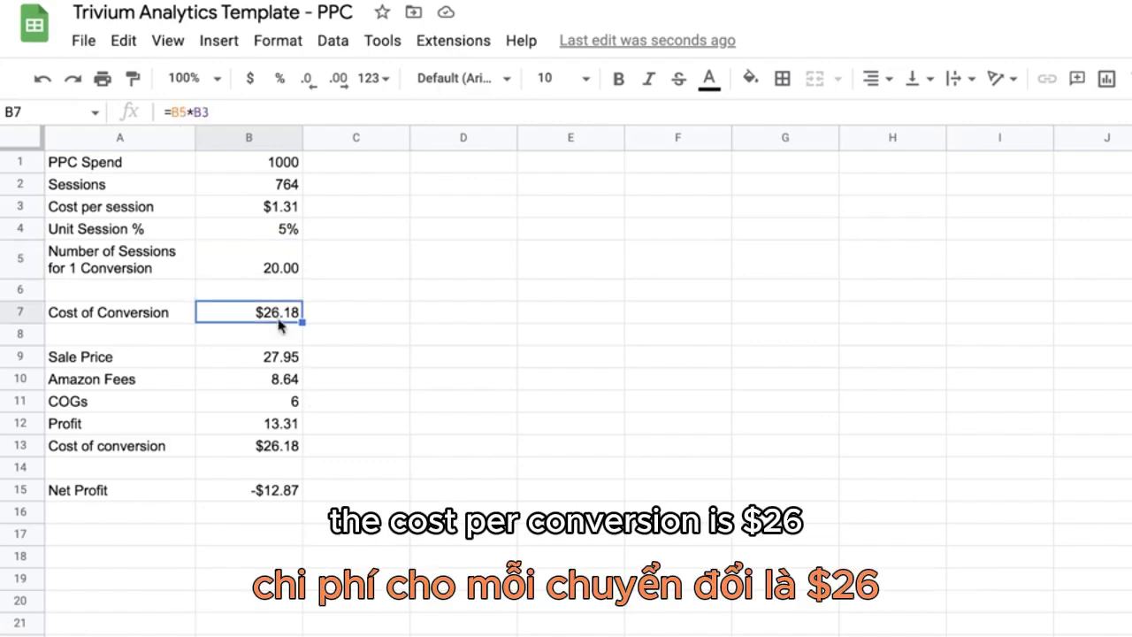
pyautogui.click(265, 492)
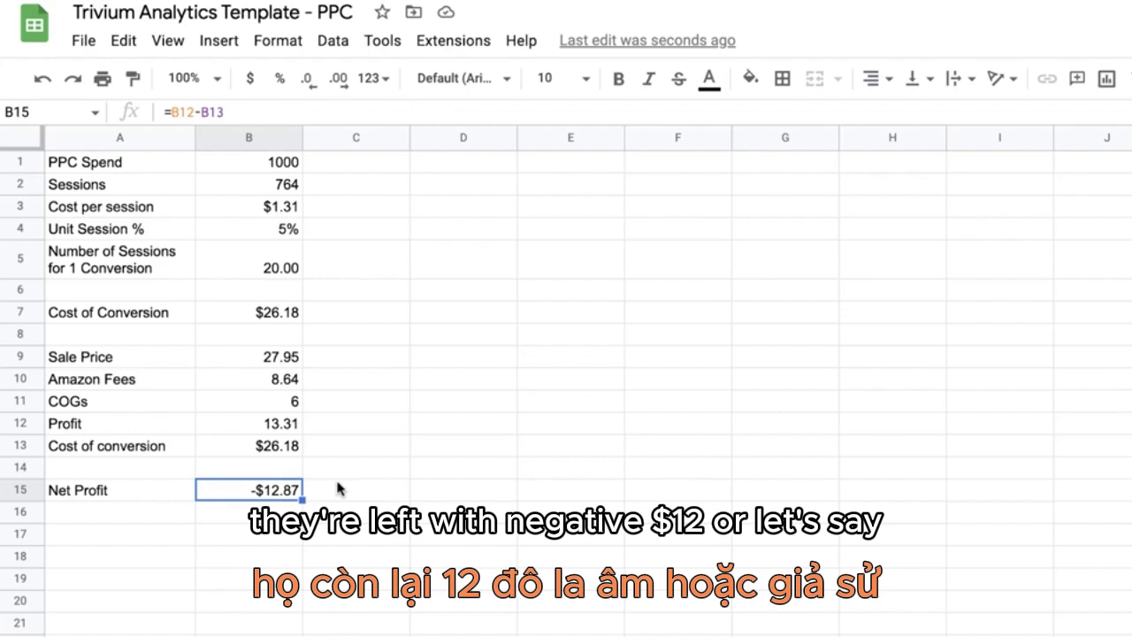
# Step: Set the unit session percentage in B4 to 10%
pyautogui.click(270, 230)
pyautogui.write('10')
pyautogui.press('Return')
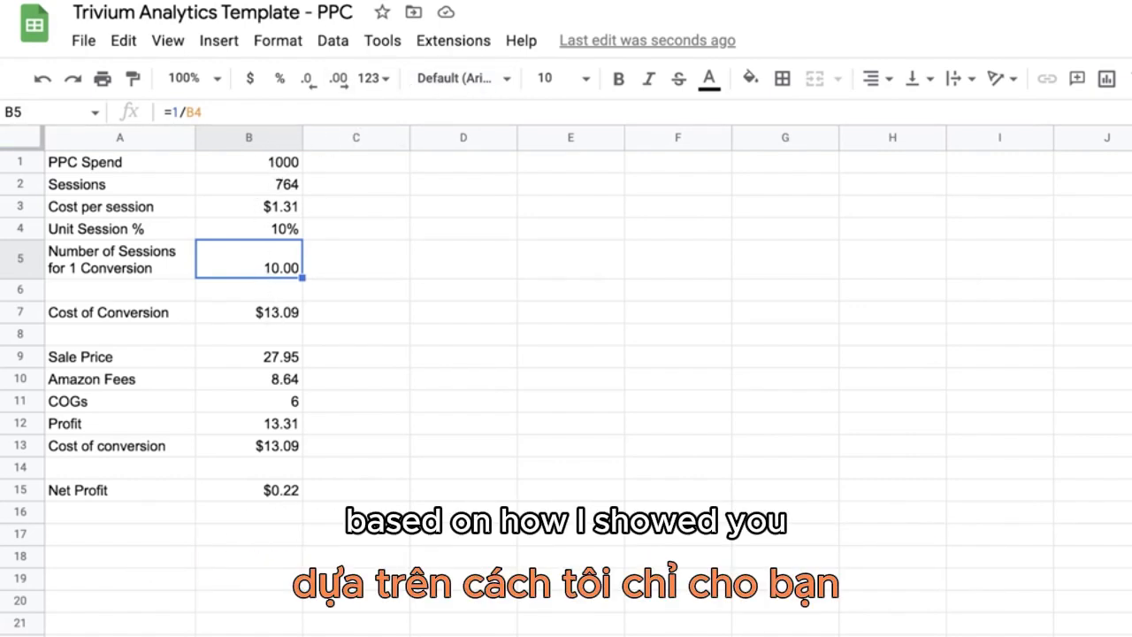
pyautogui.click(248, 231)
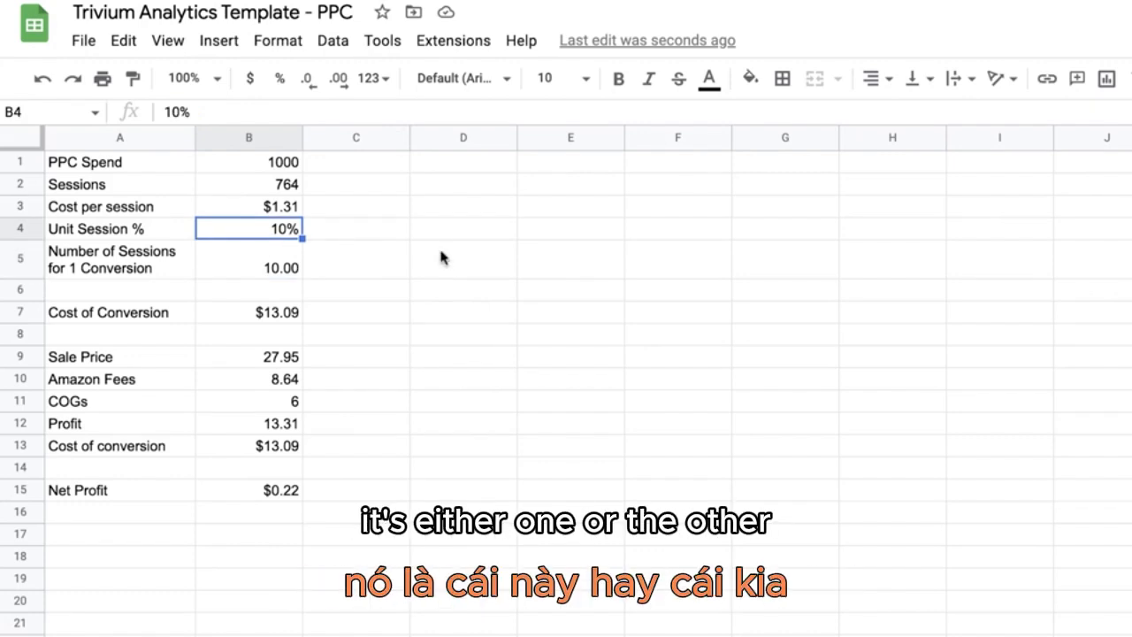
# Step: Reduce the PPC spend in B1 to 800 and check the net profit in B15
pyautogui.press('Up')
pyautogui.press('Up')
pyautogui.press('Up')
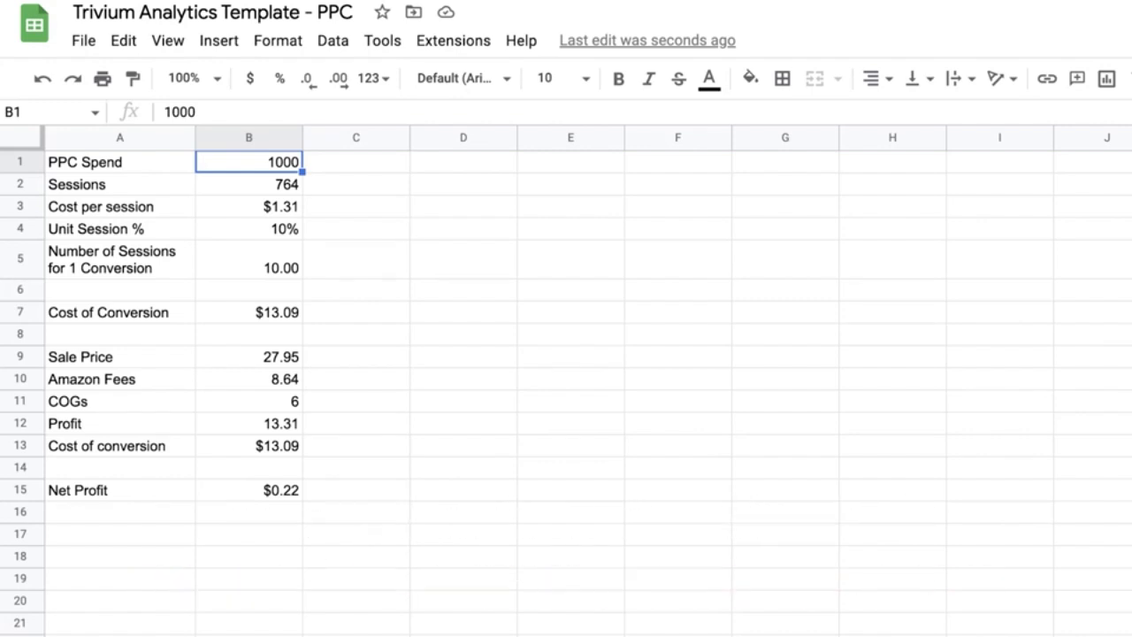
pyautogui.write('800')
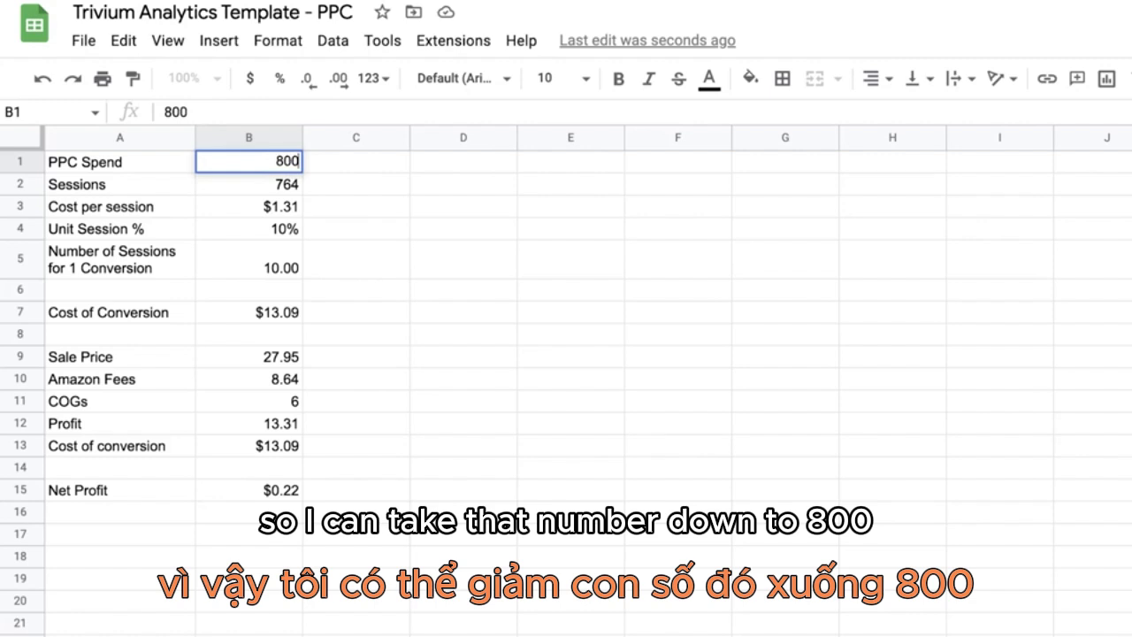
pyautogui.press('Return')
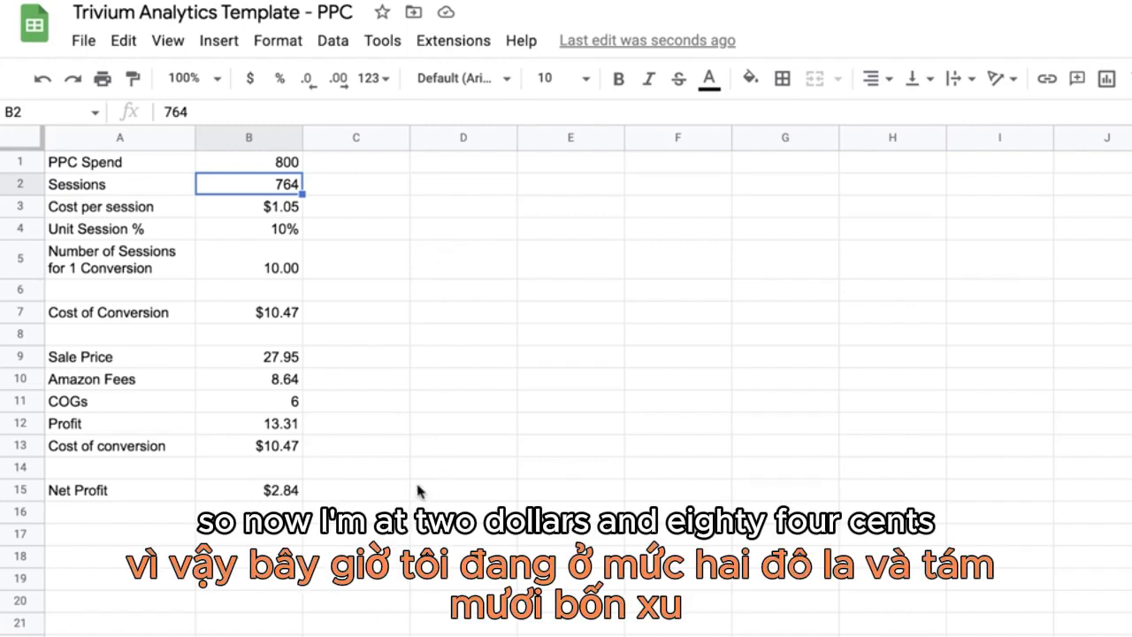
pyautogui.click(276, 498)
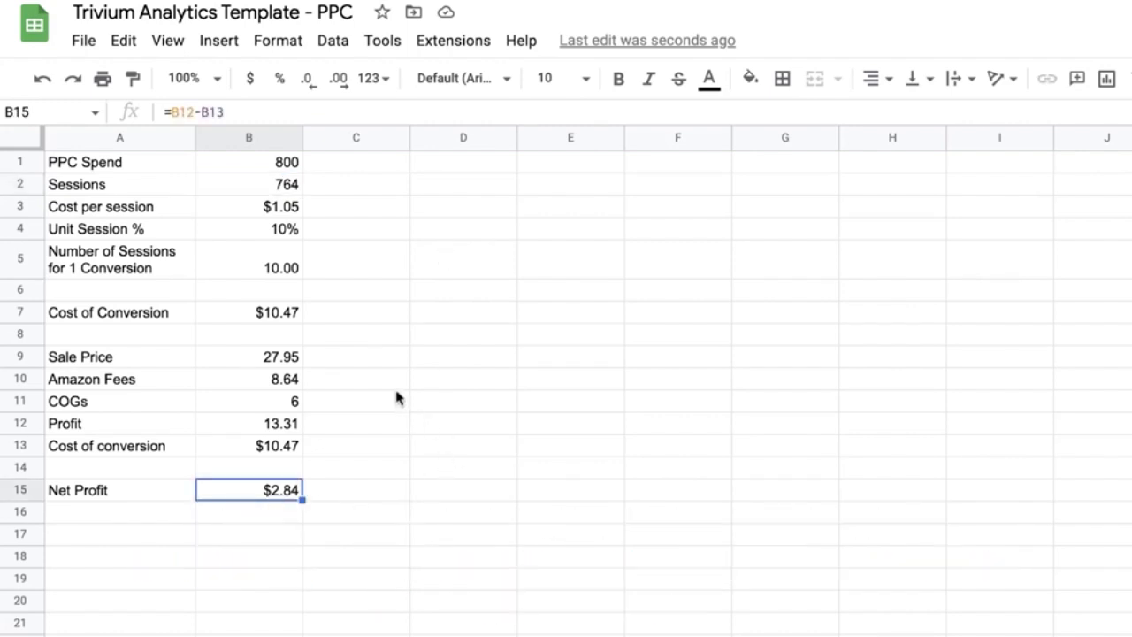
# Step: Raise the unit session percentage in B4 to 20%
pyautogui.click(263, 228)
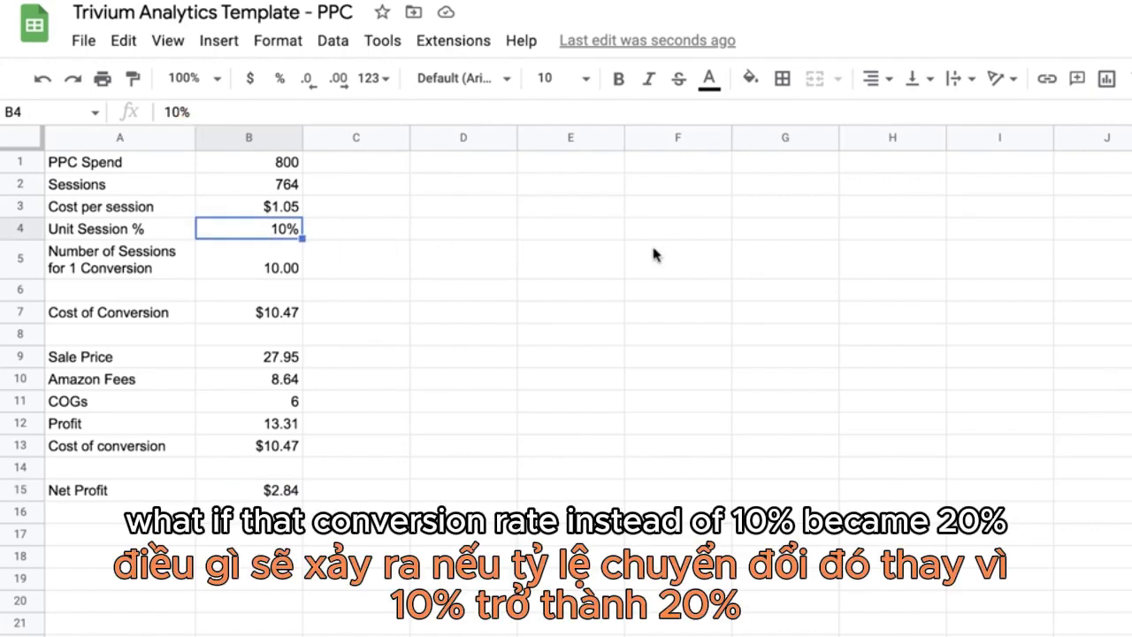
pyautogui.write('20')
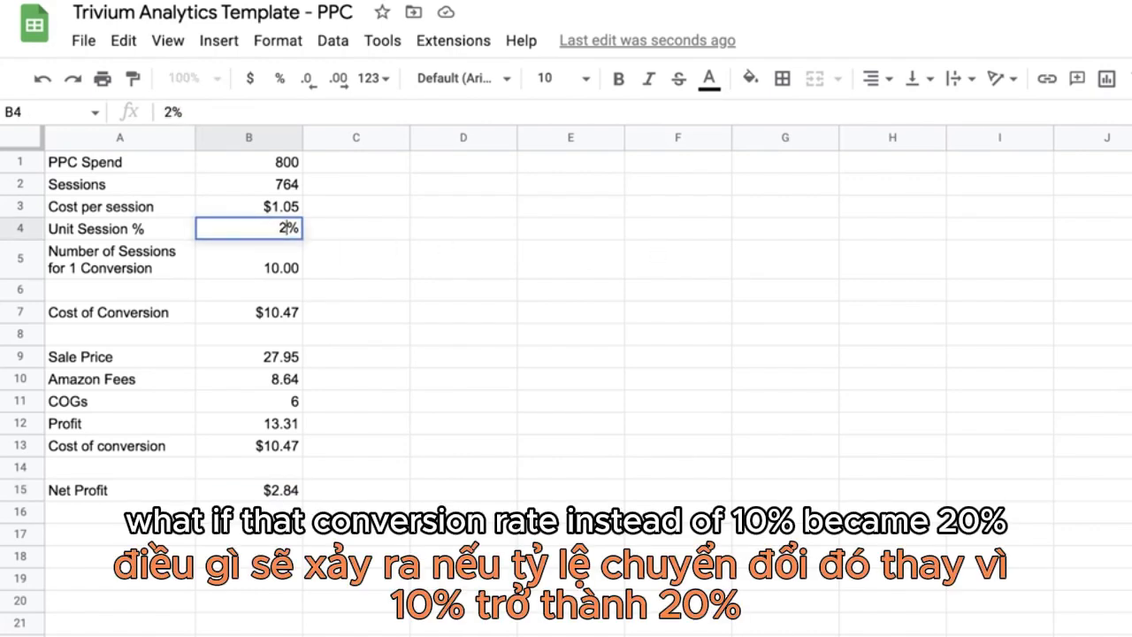
pyautogui.press('Return')
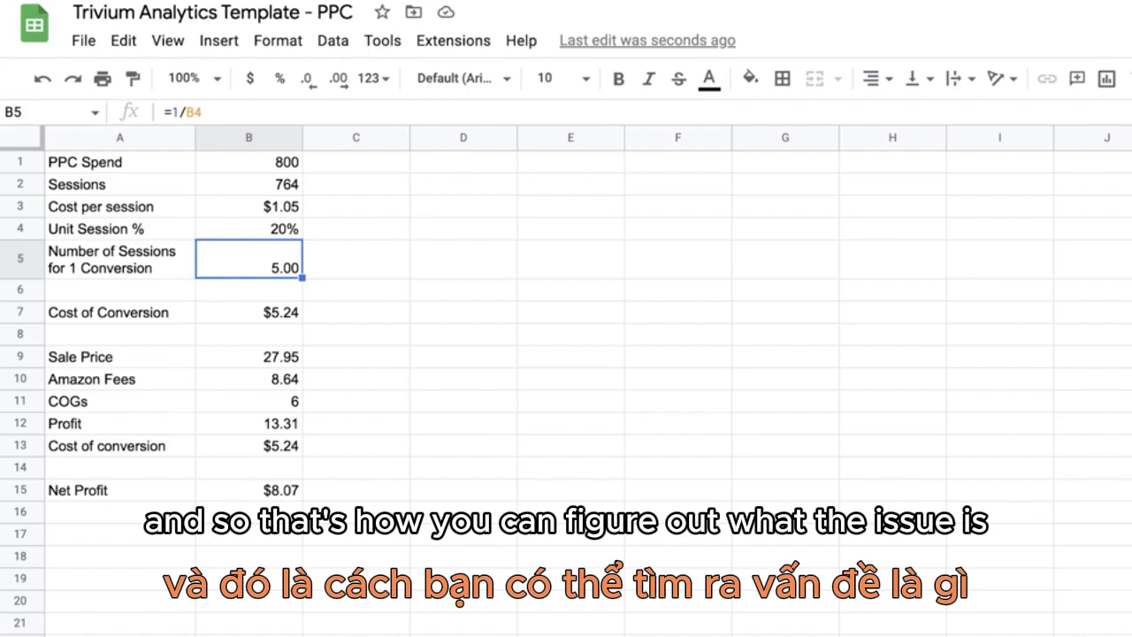
# Step: Review the two adjustable inputs, the PPC spend in B1 and the unit session percentage in B4
pyautogui.press('Up')
pyautogui.press('Up')
pyautogui.press('Up')
pyautogui.press('Up')
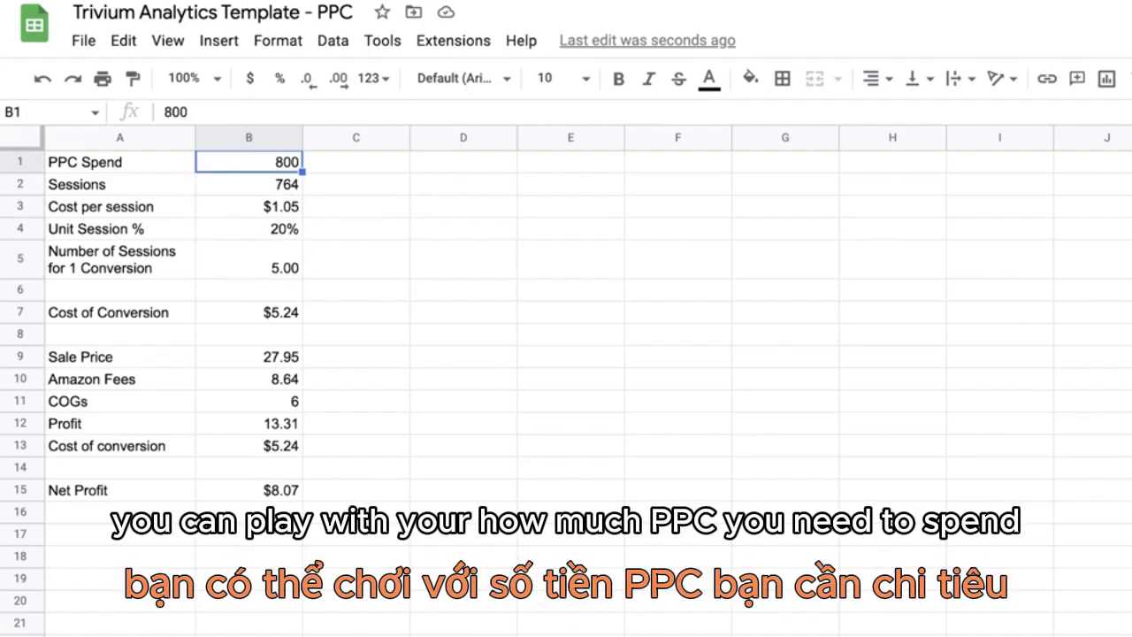
pyautogui.press('Down')
pyautogui.press('Down')
pyautogui.press('Down')
pyautogui.press('Down')
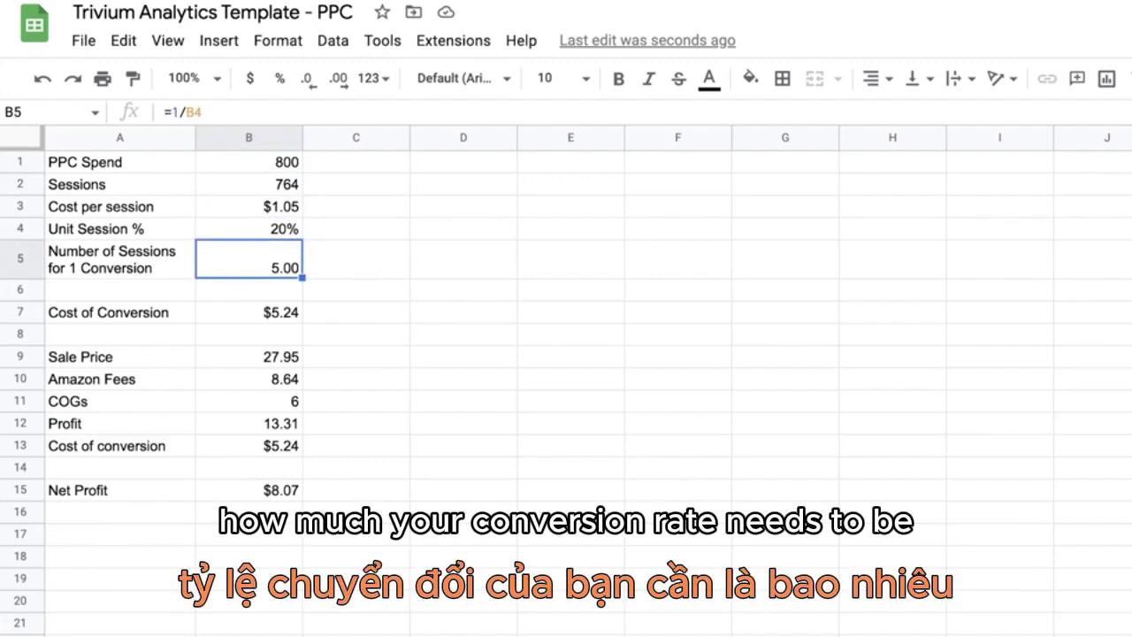
pyautogui.press('Up')
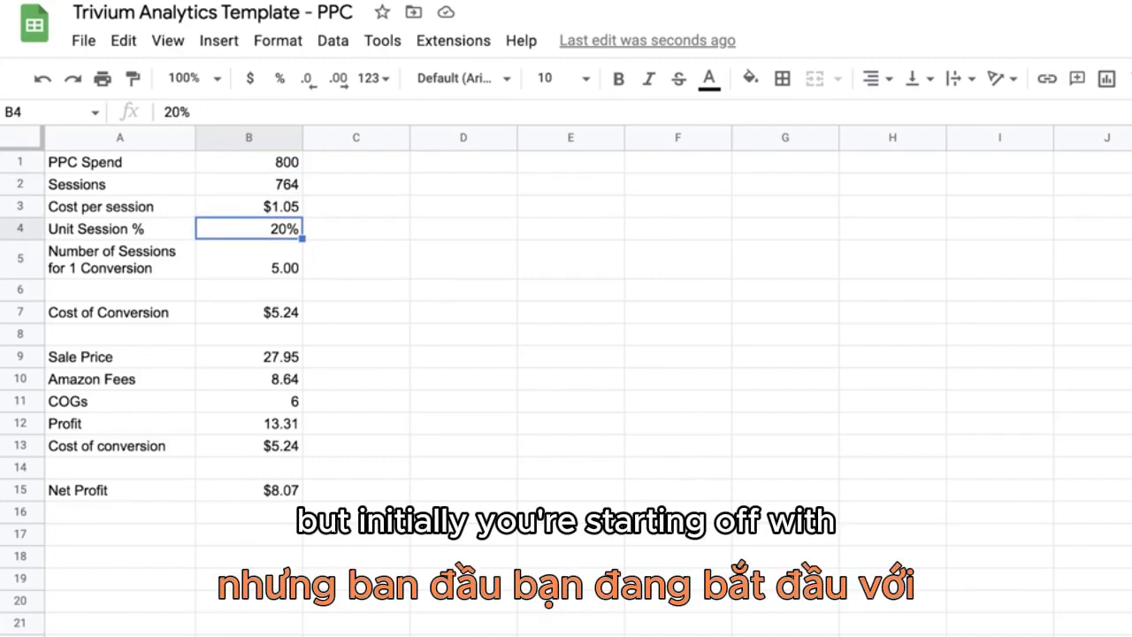